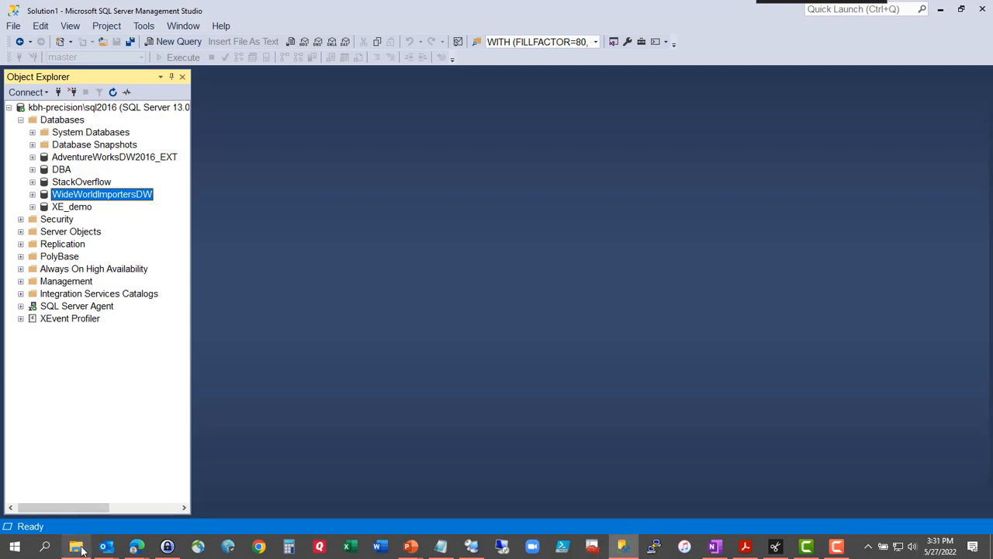
Step: Examine the full, differential and log backup files of WideWorldImportersDW in File Explorer, and return to Management Studio
{"action": "mouse_move", "coordinate": [82, 548]}
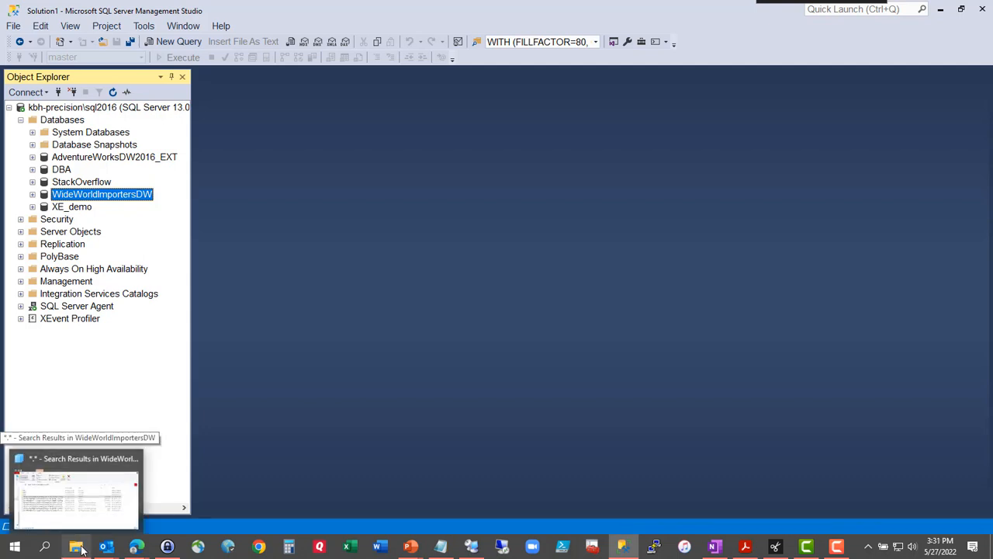
{"action": "left_click", "coordinate": [82, 548]}
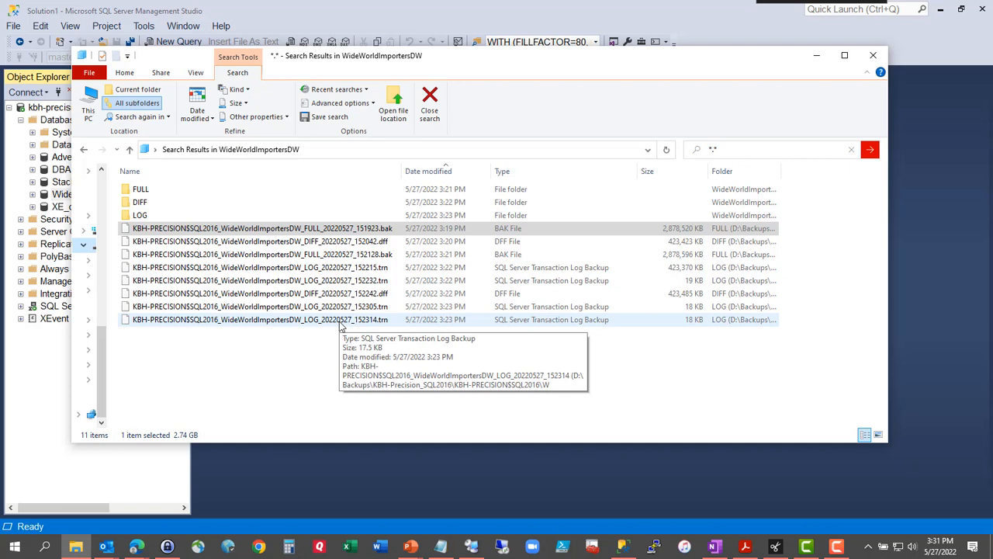
{"action": "left_click", "coordinate": [308, 257]}
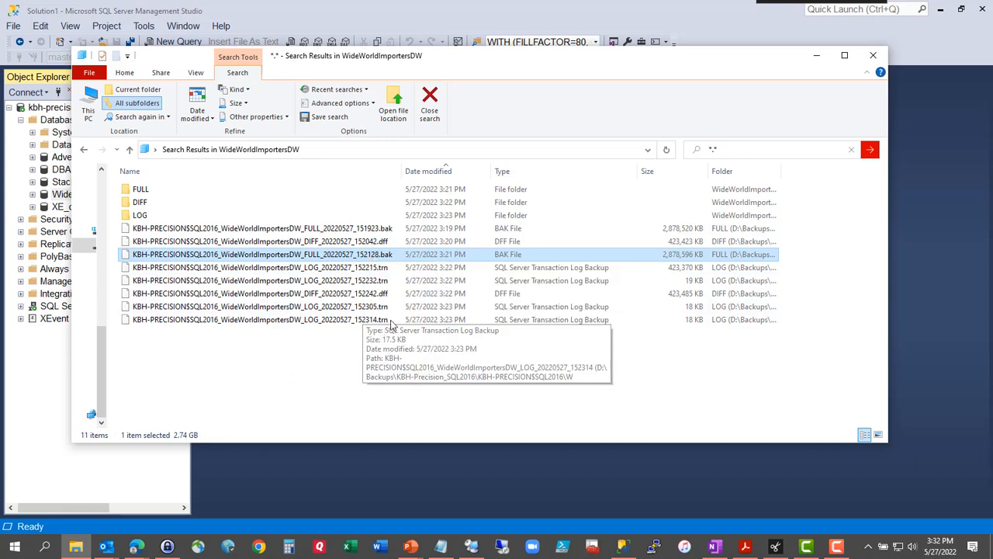
{"action": "left_click", "coordinate": [366, 308]}
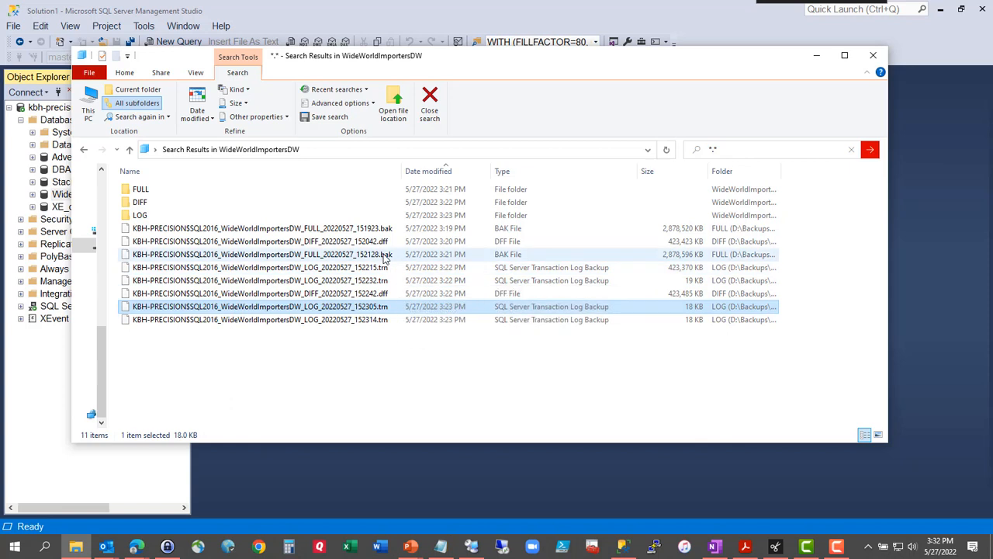
{"action": "left_click", "coordinate": [386, 295]}
{"action": "left_click", "coordinate": [380, 308]}
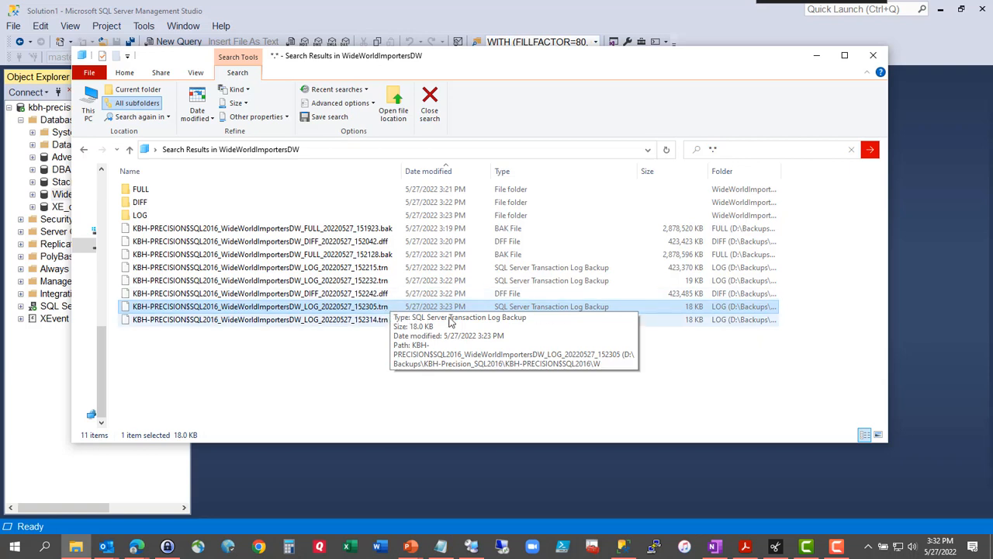
{"action": "left_click", "coordinate": [547, 8]}
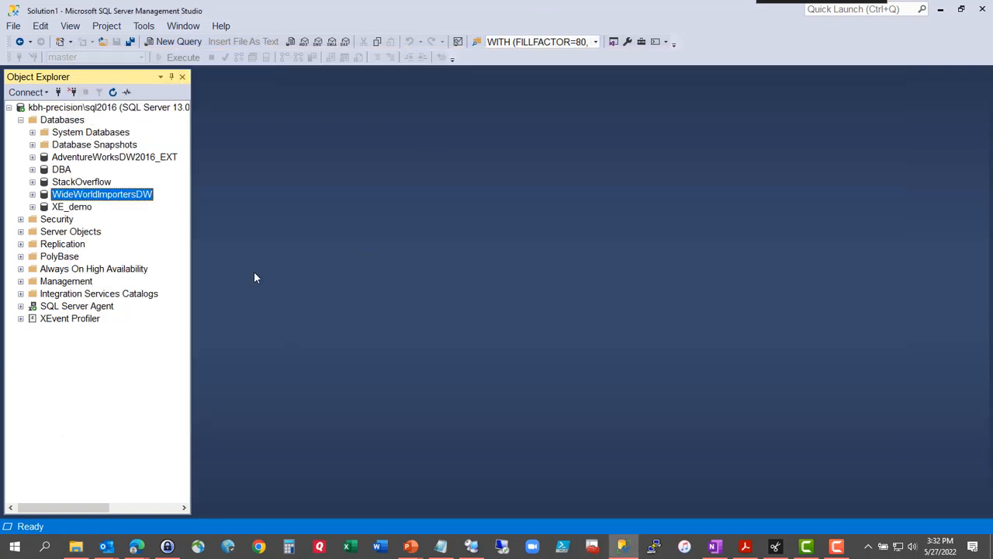
Step: Open a database restore for WideWorldImportersDW and maximize its window
{"action": "right_click", "coordinate": [118, 197]}
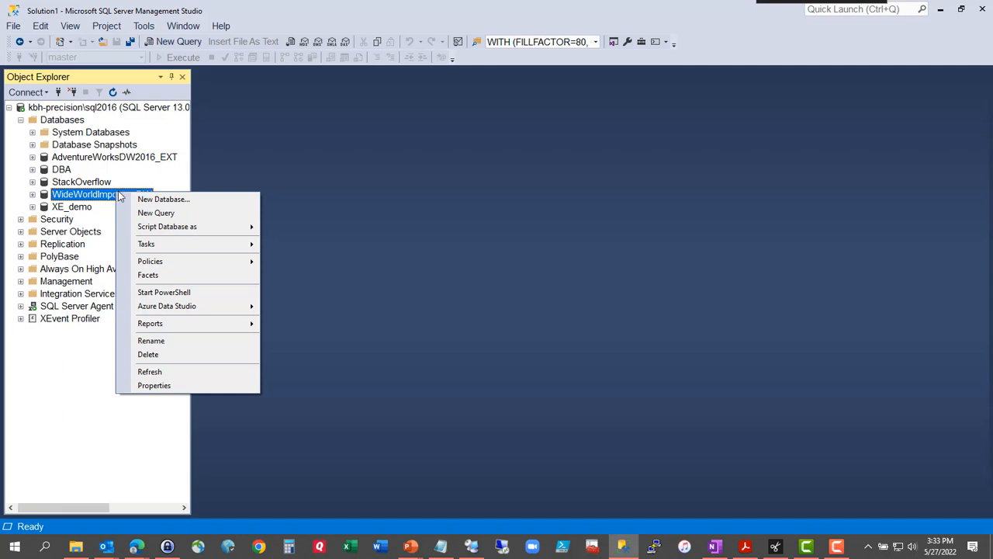
{"action": "mouse_move", "coordinate": [154, 250]}
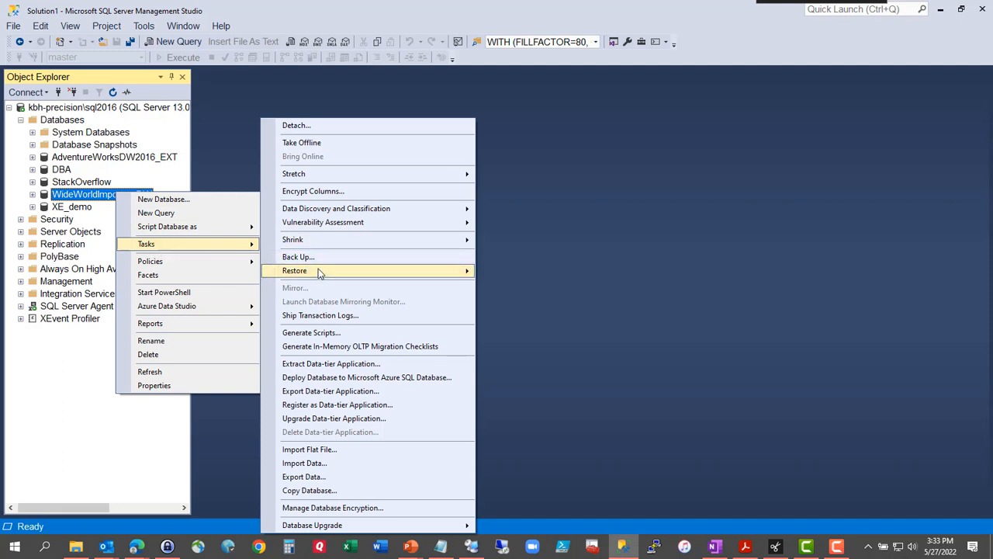
{"action": "mouse_move", "coordinate": [343, 267]}
{"action": "left_click", "coordinate": [532, 273]}
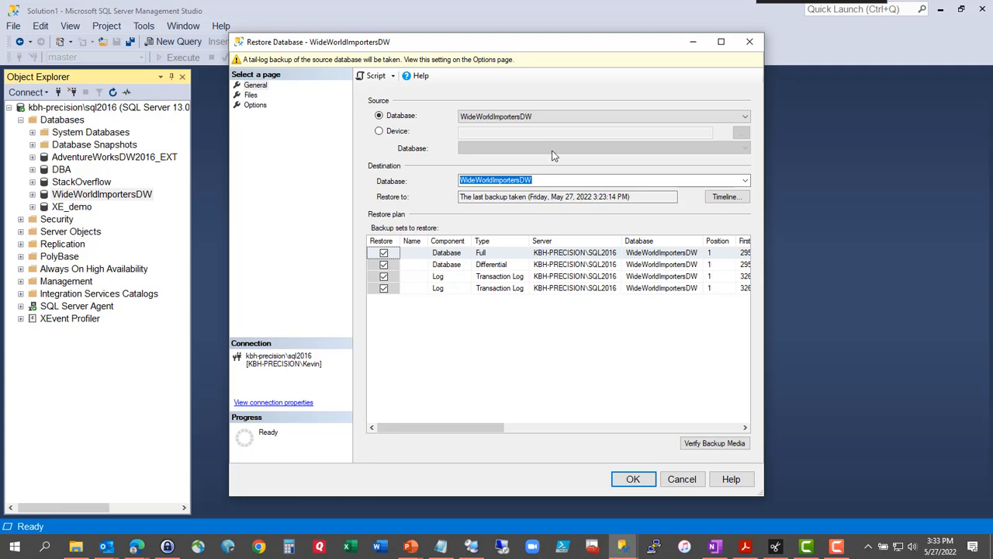
{"action": "left_click", "coordinate": [721, 41]}
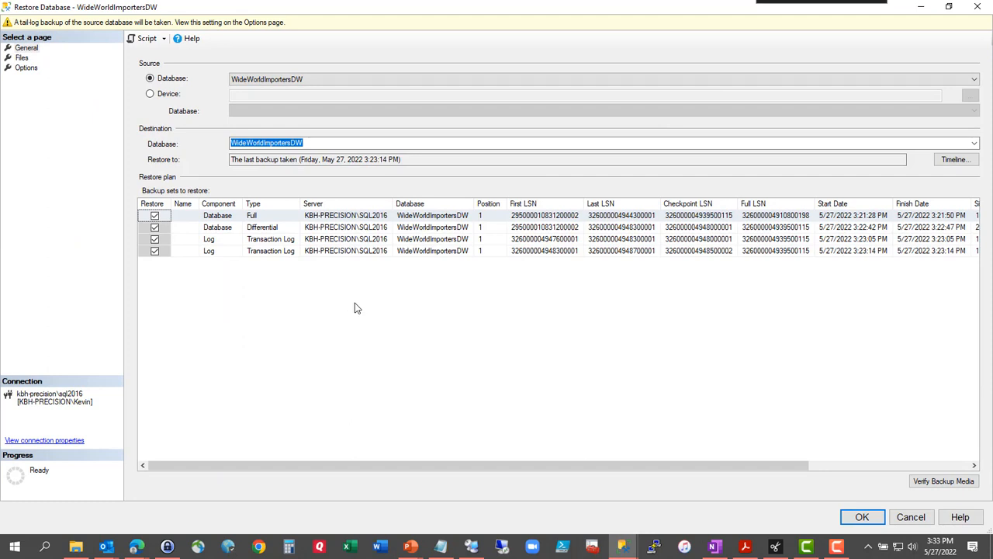
Step: Review the backup sets in the restore plan and exclude the last transaction log backup
{"action": "left_click", "coordinate": [266, 217]}
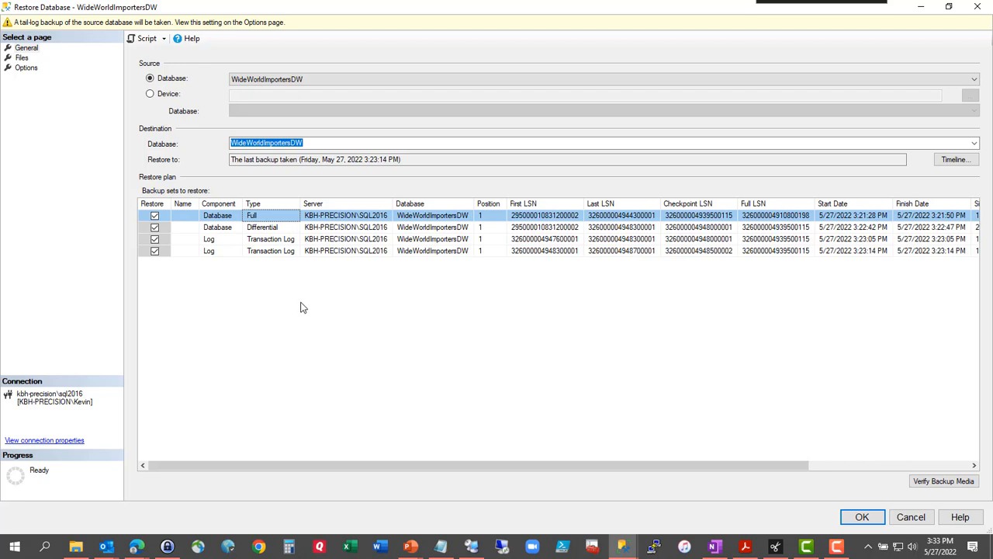
{"action": "left_click", "coordinate": [266, 228]}
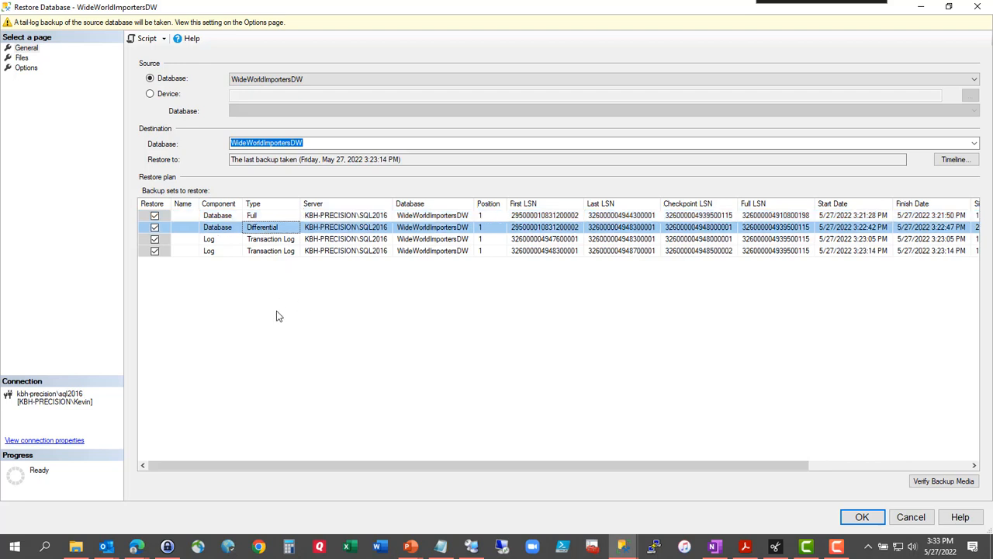
{"action": "left_click", "coordinate": [272, 239]}
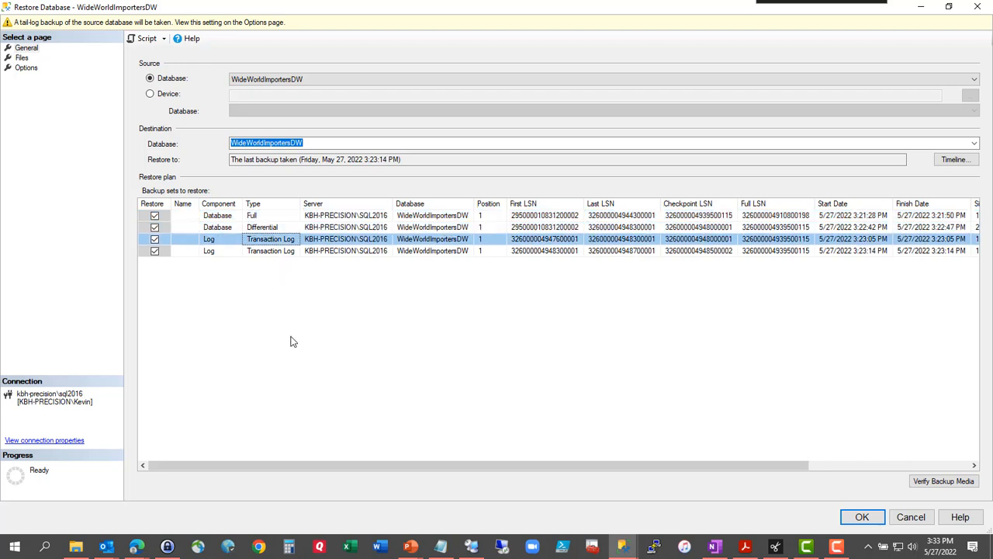
{"action": "left_click", "coordinate": [155, 251]}
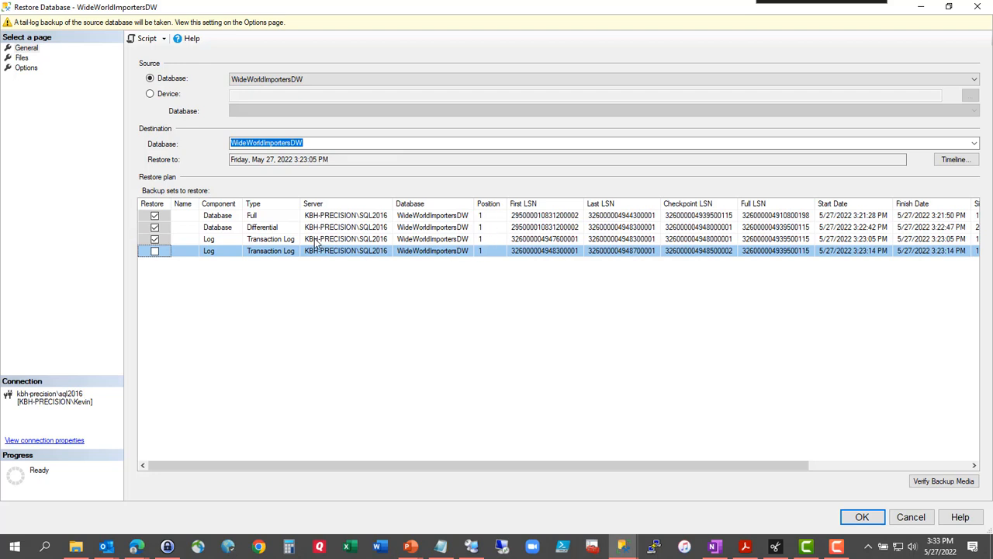
Step: Set the destination database name to WideWorldImportersDW_restored and check the full original and restore-as file paths
{"action": "left_click", "coordinate": [21, 58]}
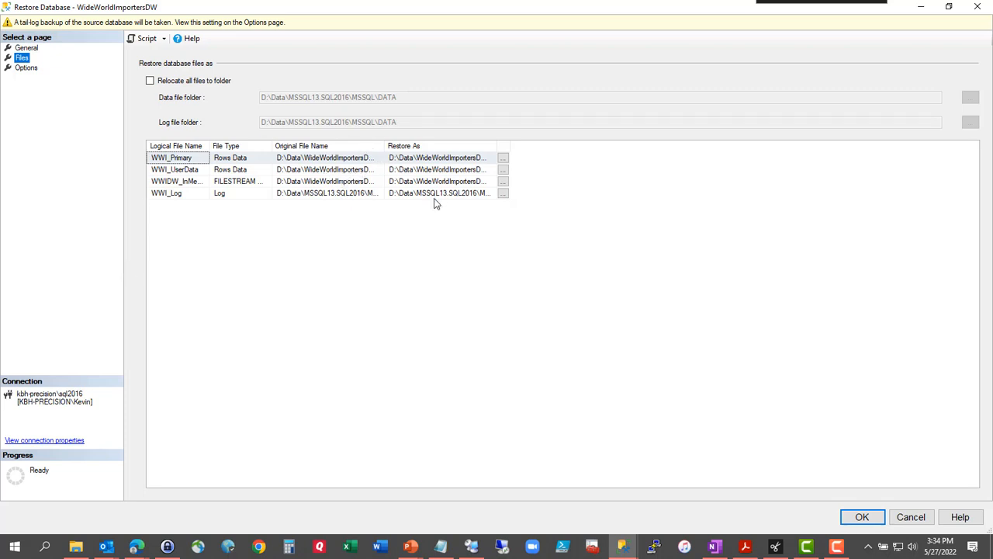
{"action": "left_click", "coordinate": [31, 48]}
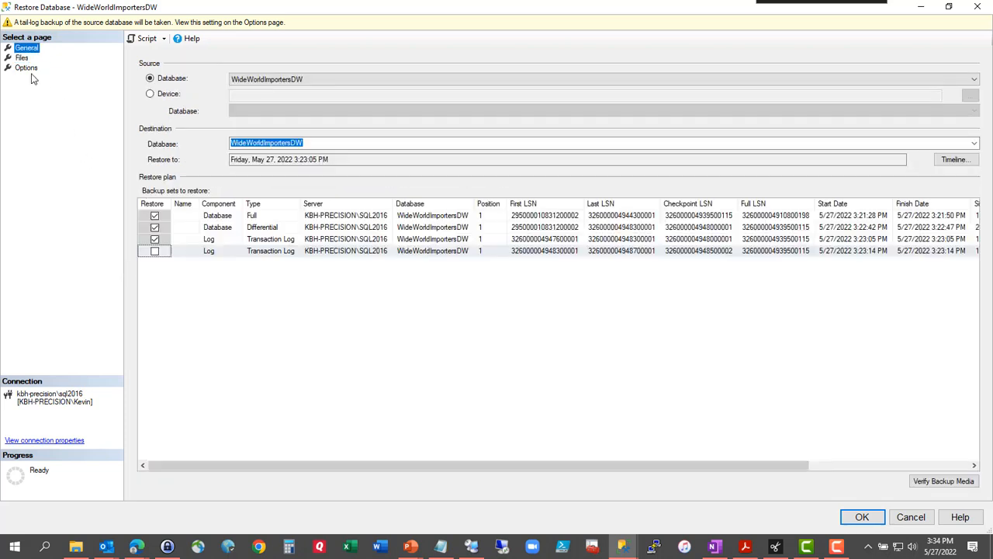
{"action": "left_click", "coordinate": [332, 142]}
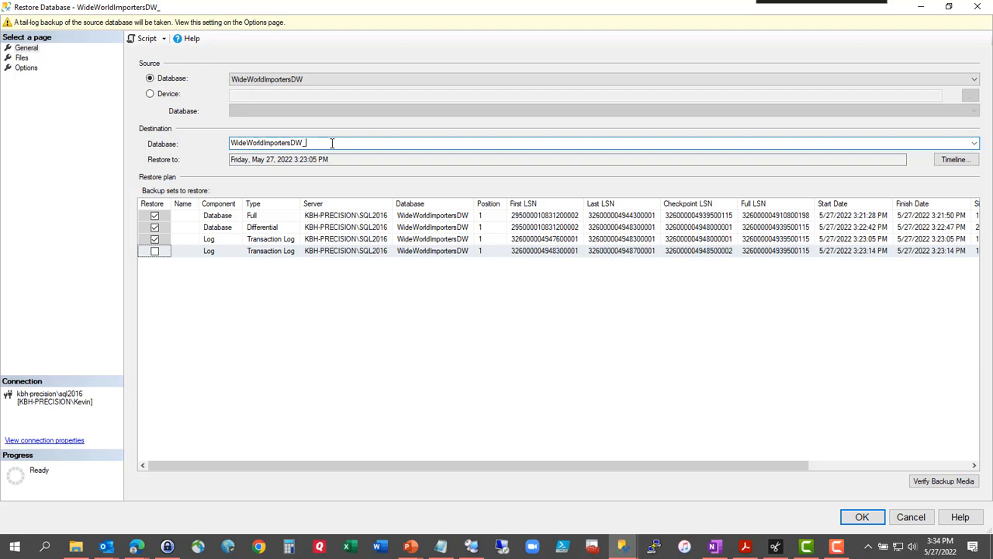
{"action": "type", "text": "restores"}
{"action": "key", "text": "BackSpace"}
{"action": "type", "text": "d"}
{"action": "left_click", "coordinate": [21, 59]}
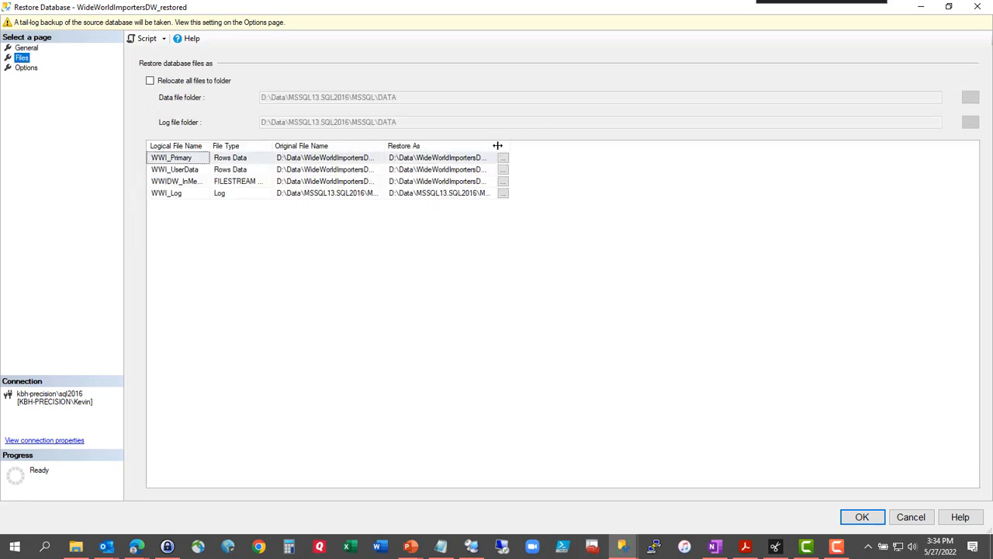
{"action": "left_click_drag", "start_coordinate": [497, 145], "coordinate": [621, 146]}
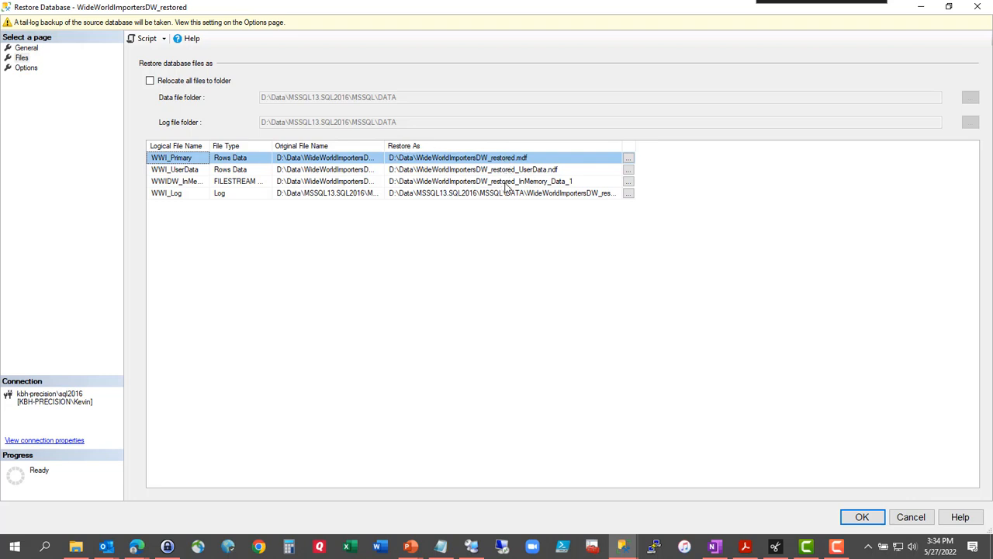
{"action": "left_click_drag", "start_coordinate": [385, 145], "coordinate": [457, 139]}
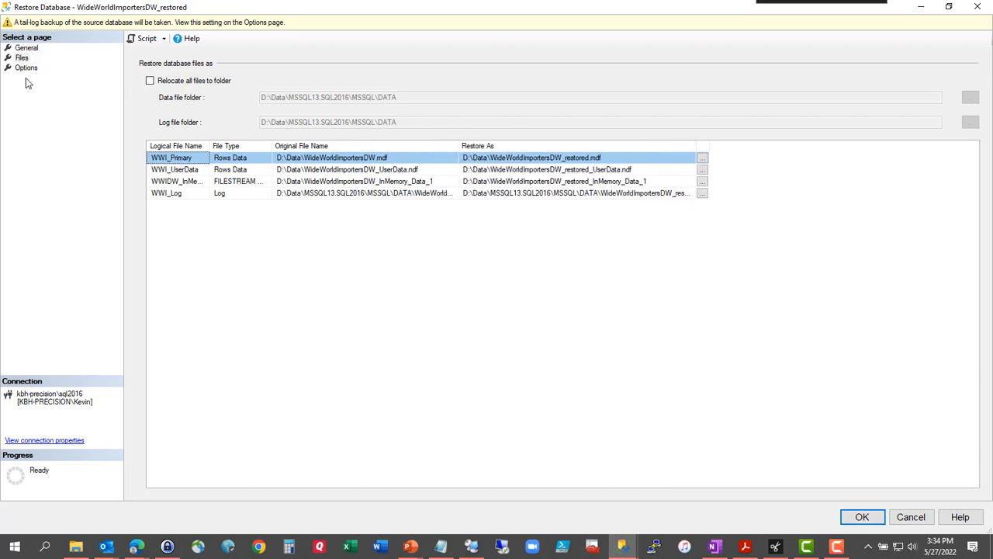
Step: Remove the _restored suffix from the destination database name and check the restore-as file paths
{"action": "left_click", "coordinate": [25, 47]}
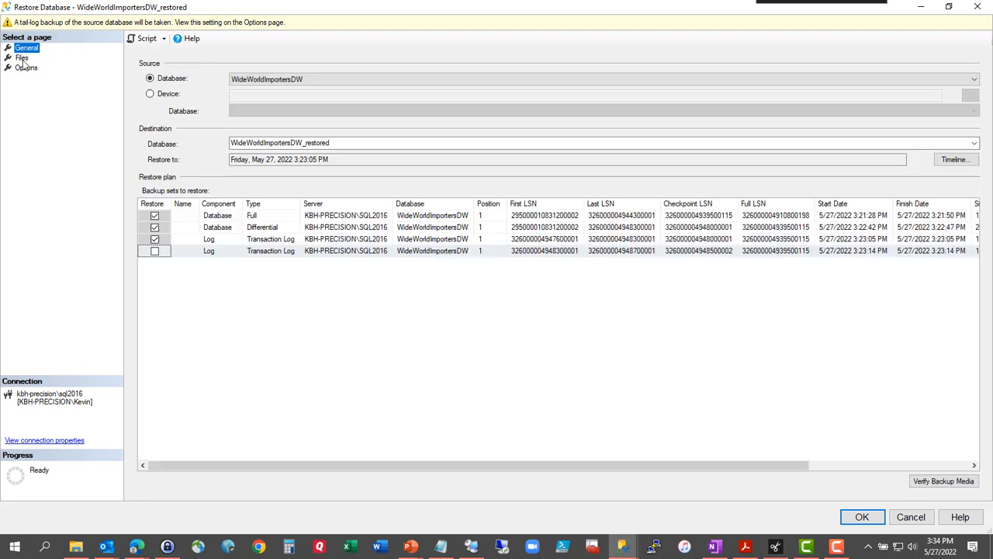
{"action": "double_click", "coordinate": [354, 140]}
{"action": "left_click", "coordinate": [354, 140]}
{"action": "key", "text": "BackSpace"}
{"action": "key", "text": "BackSpace"}
{"action": "key", "text": "BackSpace"}
{"action": "key", "text": "BackSpace"}
{"action": "key", "text": "BackSpace"}
{"action": "key", "text": "BackSpace"}
{"action": "key", "text": "BackSpace"}
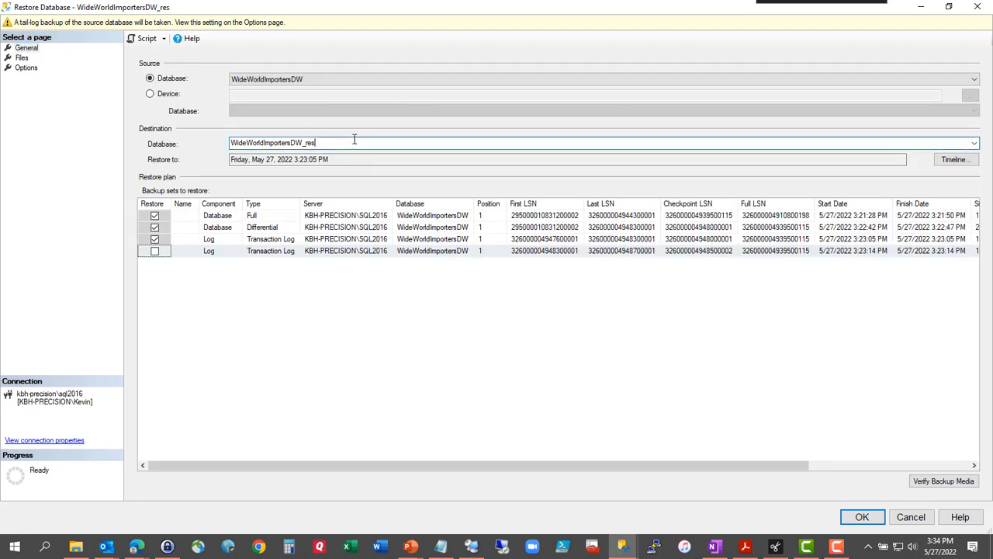
{"action": "key", "text": "BackSpace"}
{"action": "key", "text": "BackSpace"}
{"action": "key", "text": "Tab"}
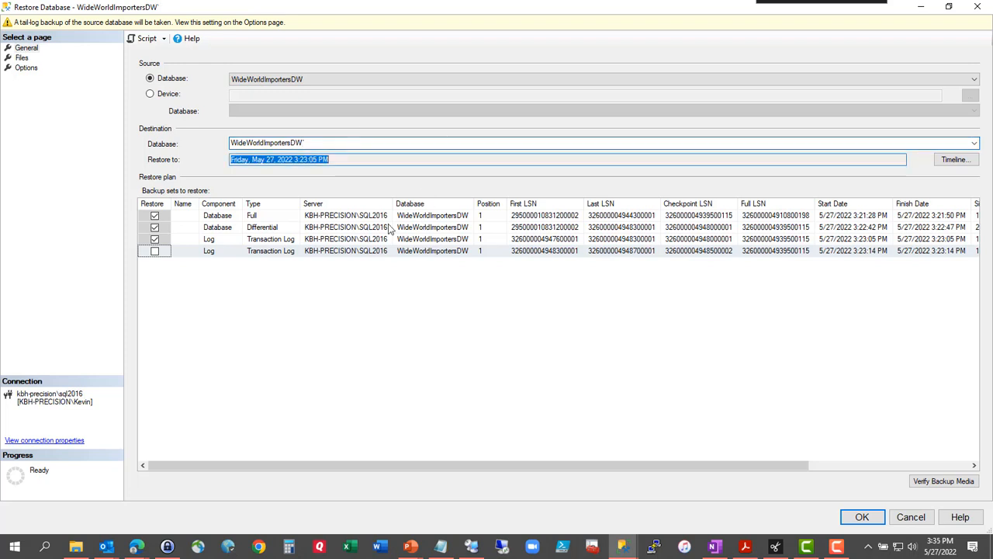
{"action": "left_click", "coordinate": [21, 59]}
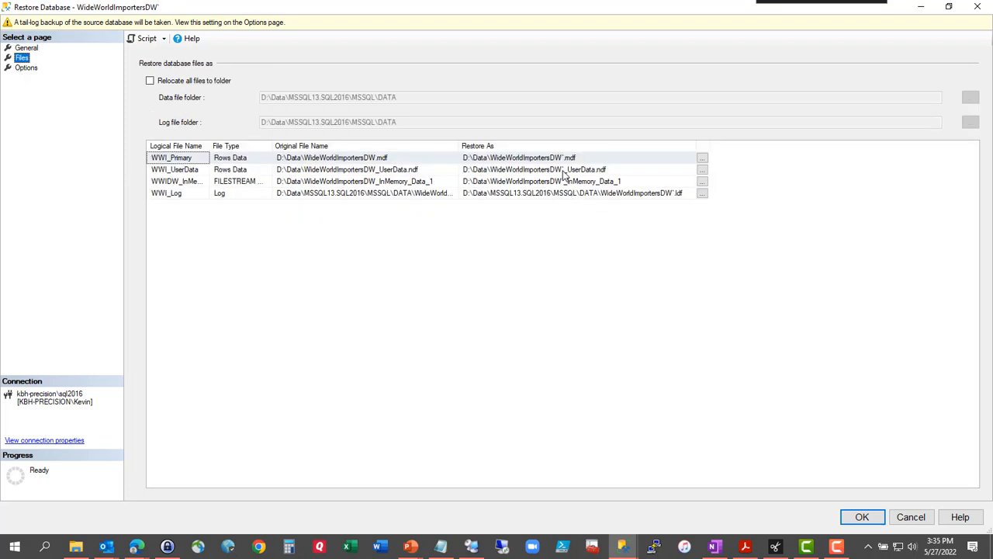
Step: Correct the destination database name to WideWorldImportersDW and recheck the restore-as file paths
{"action": "left_click", "coordinate": [29, 48]}
{"action": "double_click", "coordinate": [314, 141]}
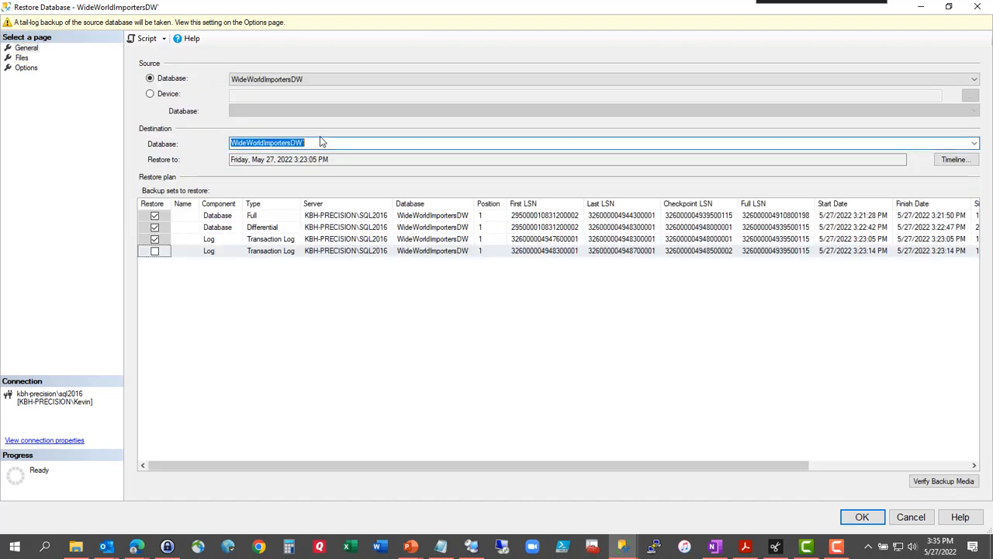
{"action": "left_click", "coordinate": [322, 142]}
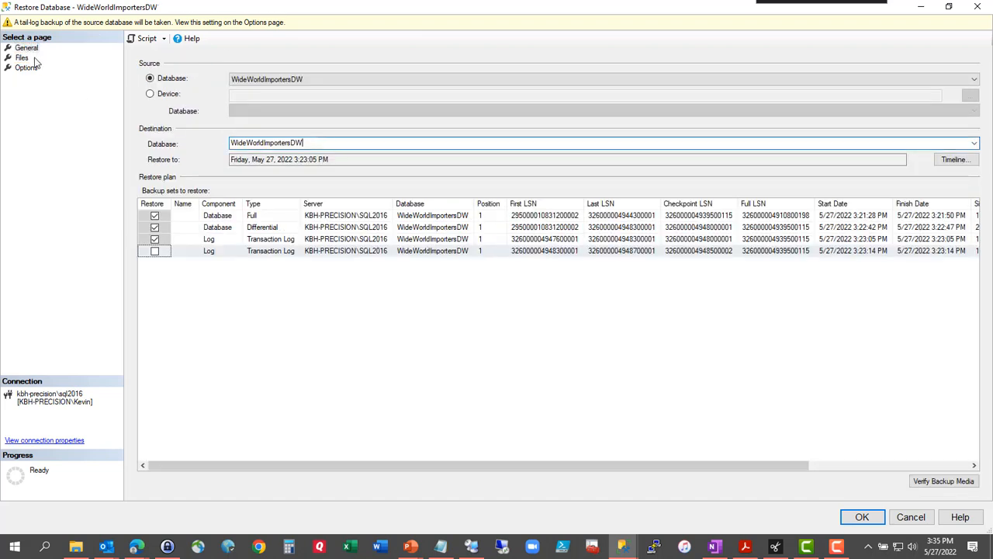
{"action": "key", "text": "Tab"}
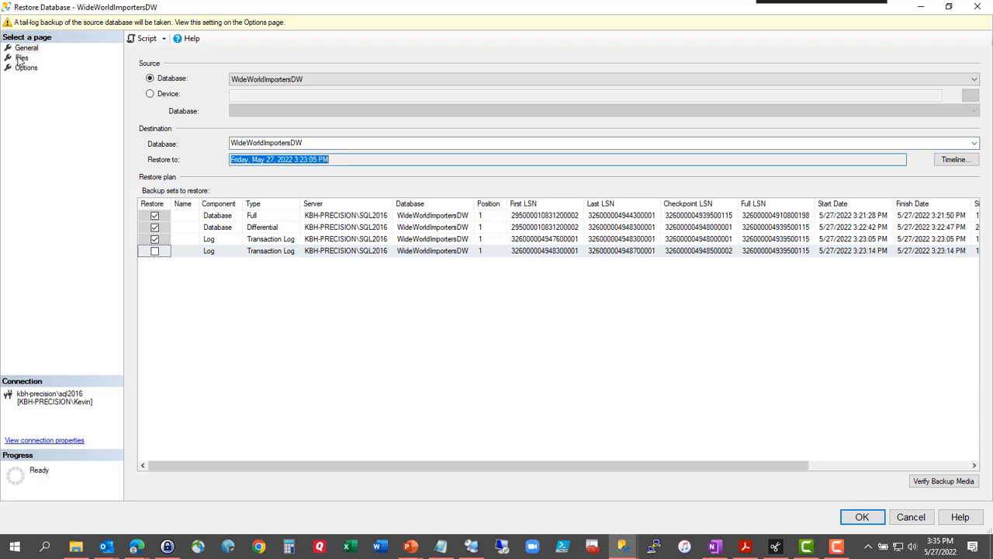
{"action": "left_click", "coordinate": [21, 57]}
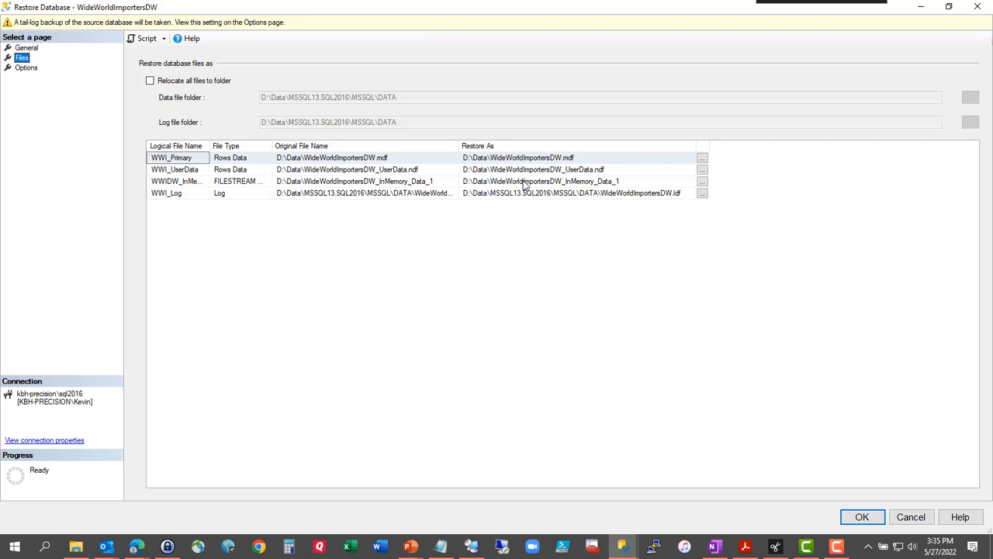
Step: Configure the restore to overwrite the existing database, use RESTORE WITH RECOVERY, skip the tail-log backup and close existing connections to the destination database
{"action": "left_click", "coordinate": [23, 69]}
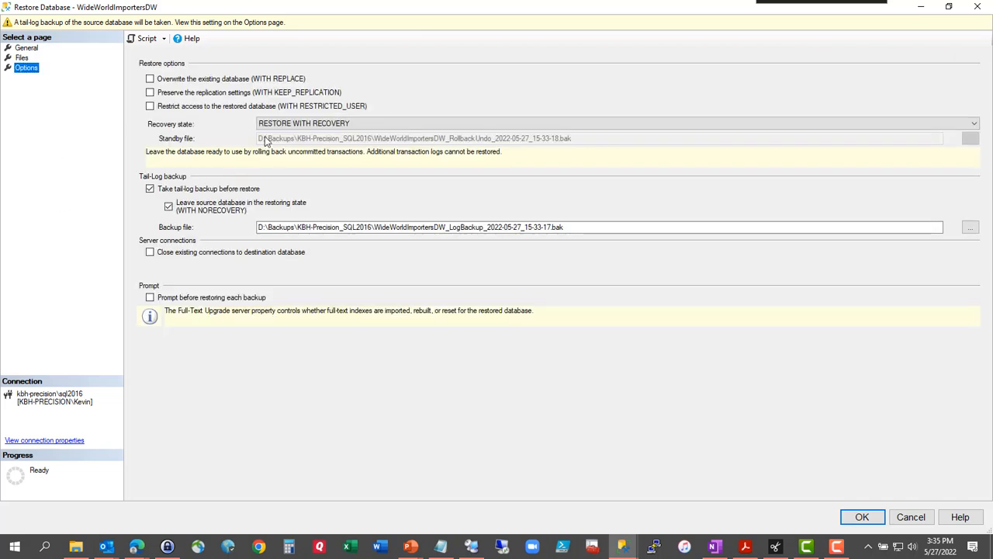
{"action": "left_click", "coordinate": [229, 80]}
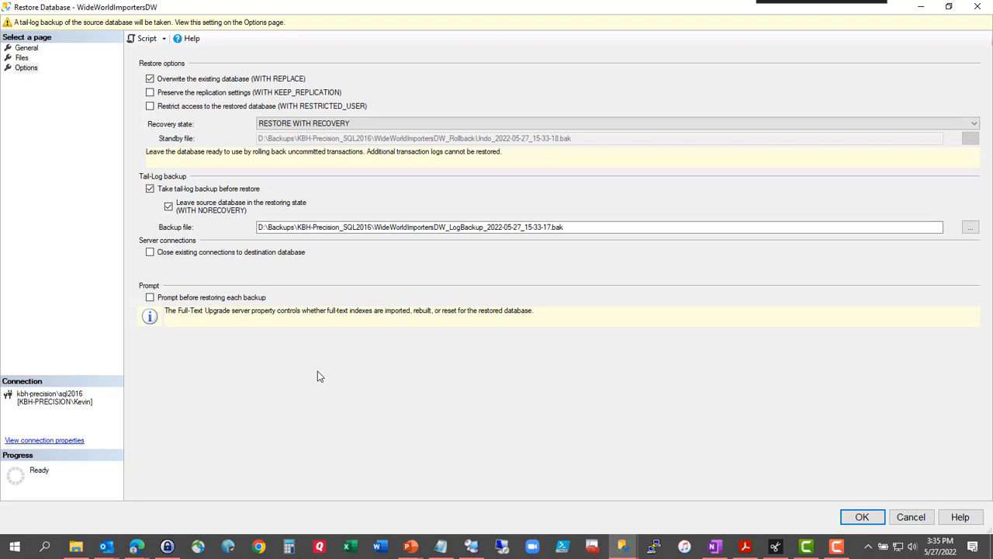
{"action": "left_click", "coordinate": [359, 125]}
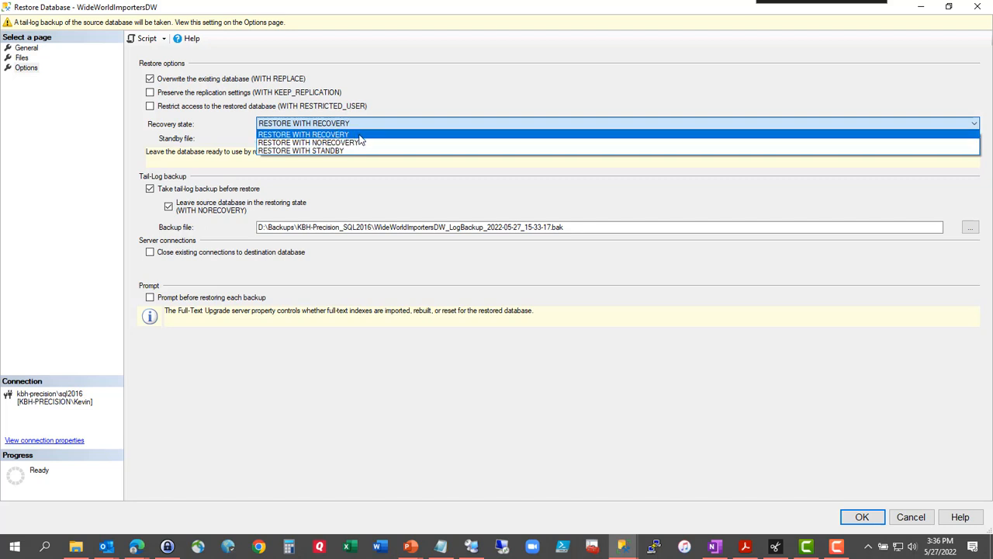
{"action": "left_click", "coordinate": [333, 134]}
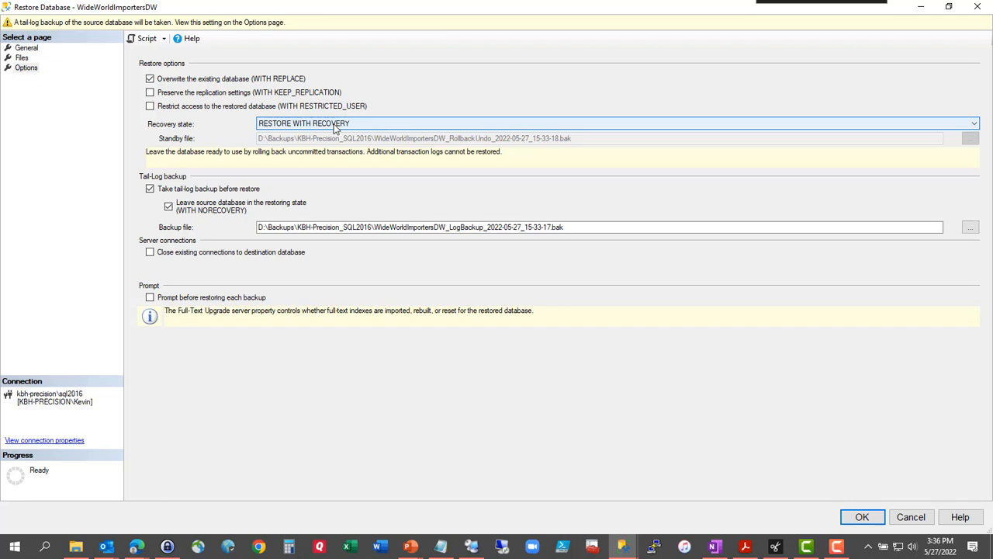
{"action": "left_click", "coordinate": [150, 189]}
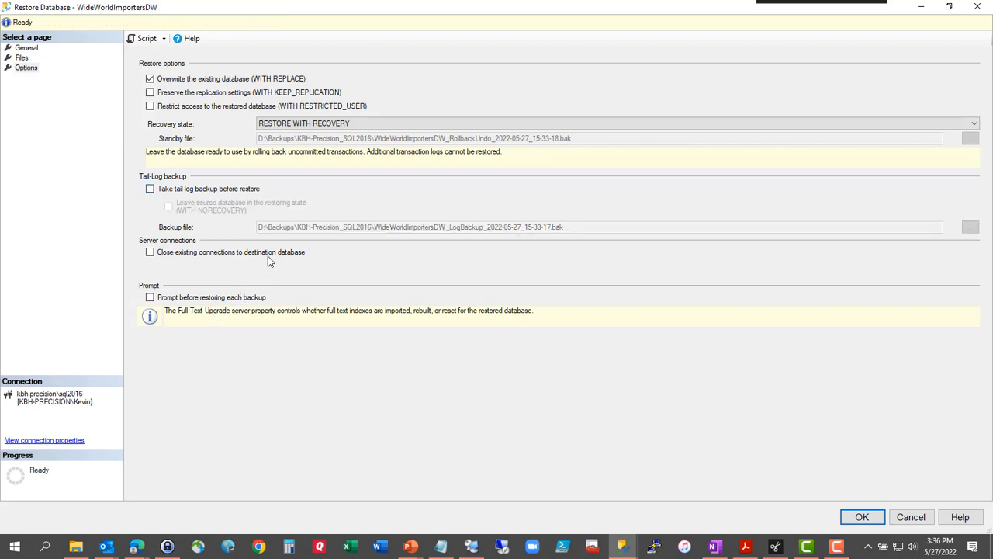
{"action": "left_click", "coordinate": [149, 252]}
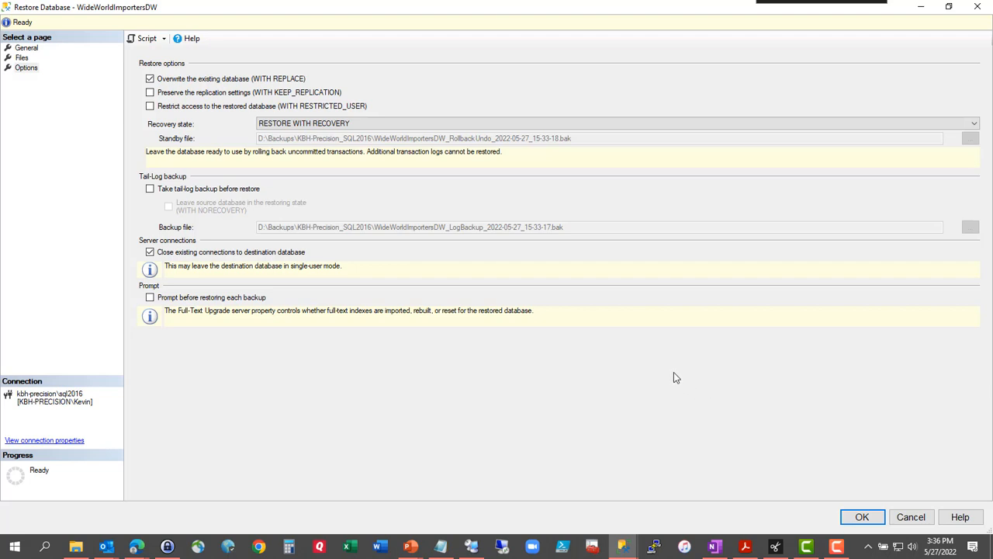
Step: Generate a script of the configured WideWorldImportersDW restore
{"action": "left_click", "coordinate": [146, 41]}
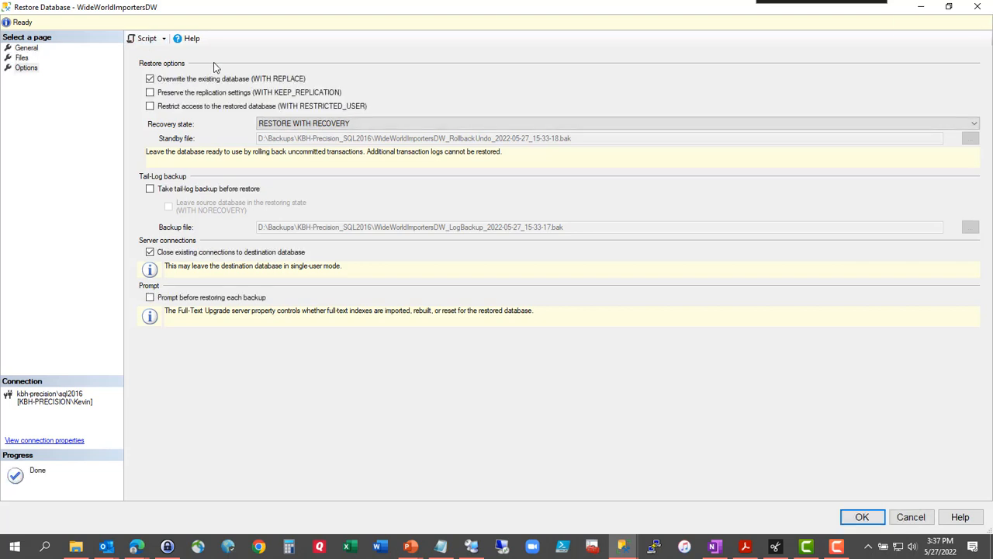
Step: Minimise the restore dialog and split the full-backup RESTORE DATABASE statement onto separate lines before FROM and WITH
{"action": "left_click", "coordinate": [922, 10]}
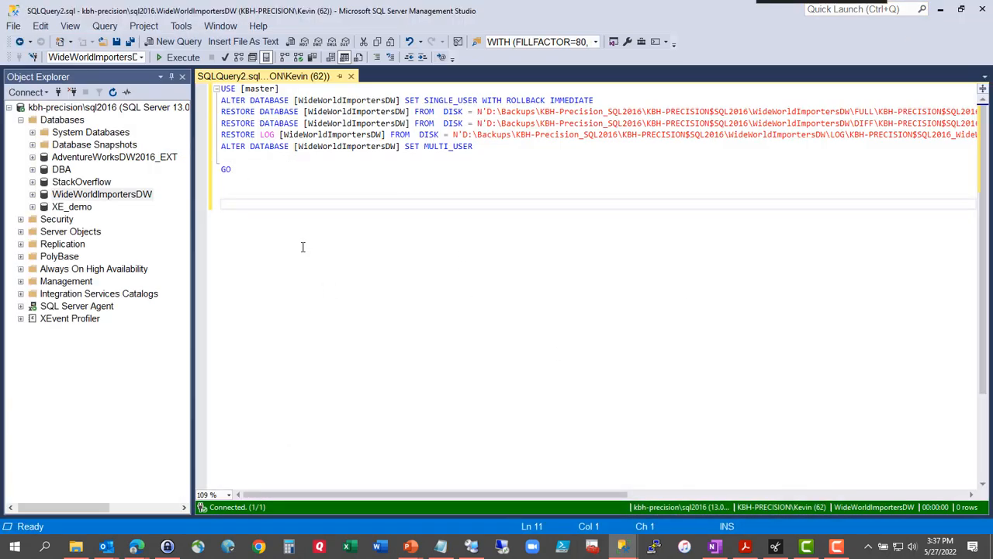
{"action": "double_click", "coordinate": [419, 111]}
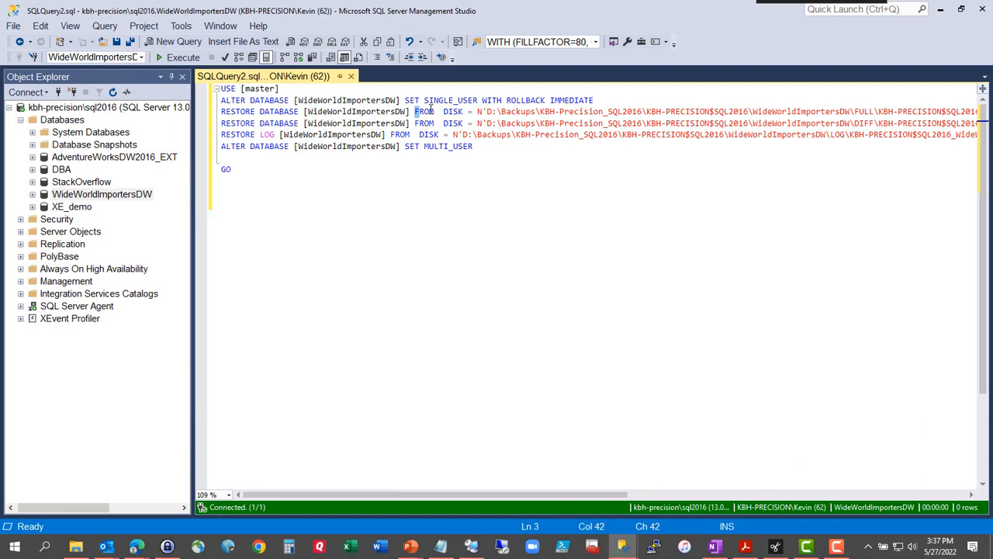
{"action": "key", "text": "Left"}
{"action": "key", "text": "Return"}
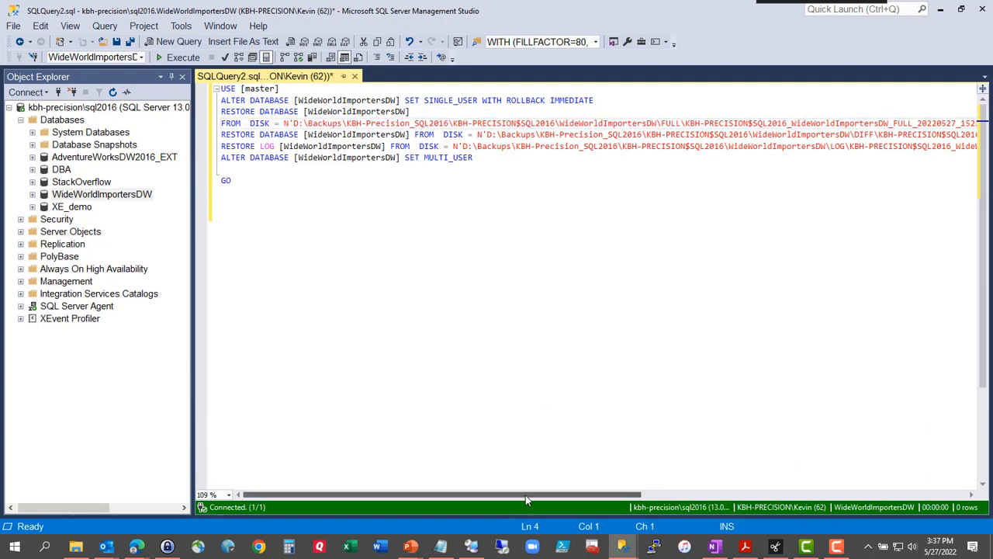
{"action": "left_click_drag", "start_coordinate": [525, 494], "coordinate": [668, 494]}
{"action": "left_click", "coordinate": [747, 124]}
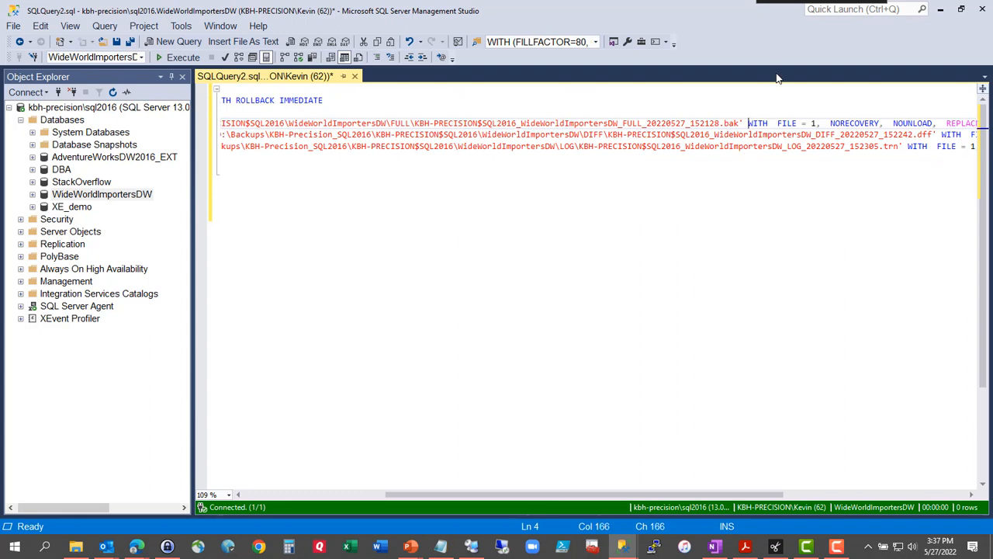
{"action": "key", "text": "Return"}
Step: Insert blank lines to separate the two ALTER DATABASE statements and the full, differential and log restore statements from each other
{"action": "key", "text": "Down"}
{"action": "key", "text": "Return"}
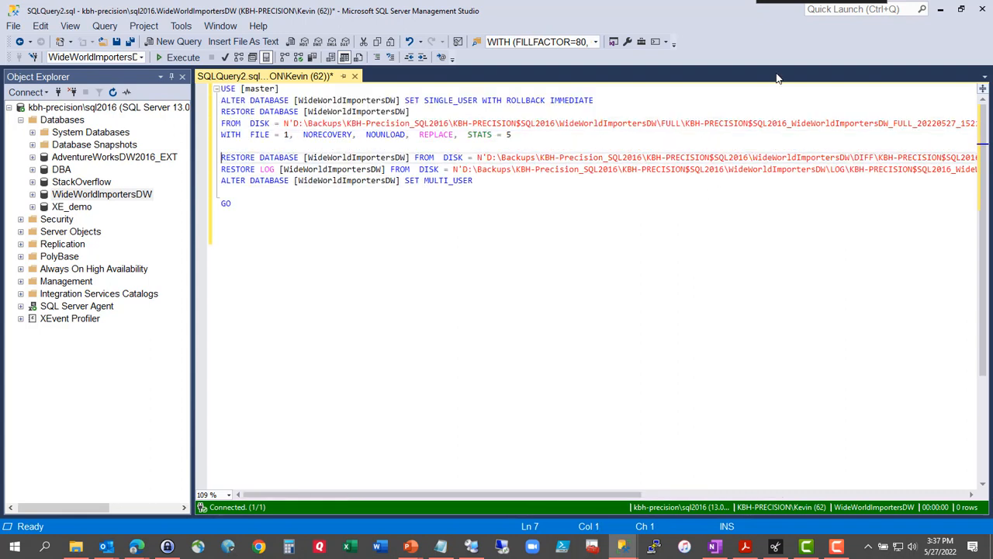
{"action": "key", "text": "Down"}
{"action": "key", "text": "Return"}
{"action": "key", "text": "Down"}
{"action": "key", "text": "Return"}
{"action": "key", "text": "Up"}
{"action": "key", "text": "Up"}
{"action": "key", "text": "Up"}
{"action": "key", "text": "Up"}
{"action": "key", "text": "Up"}
{"action": "key", "text": "Up"}
{"action": "key", "text": "Up"}
{"action": "key", "text": "Up"}
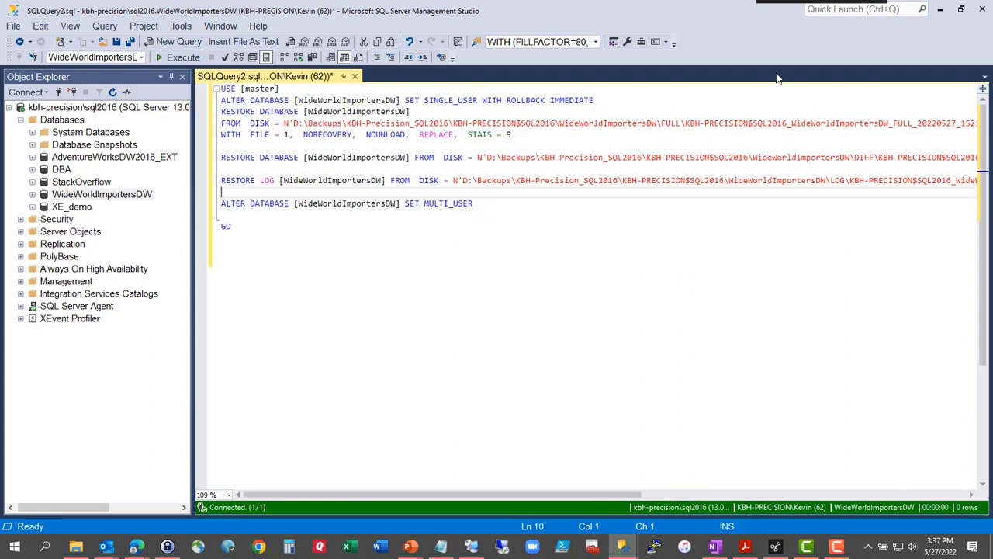
{"action": "key", "text": "Return"}
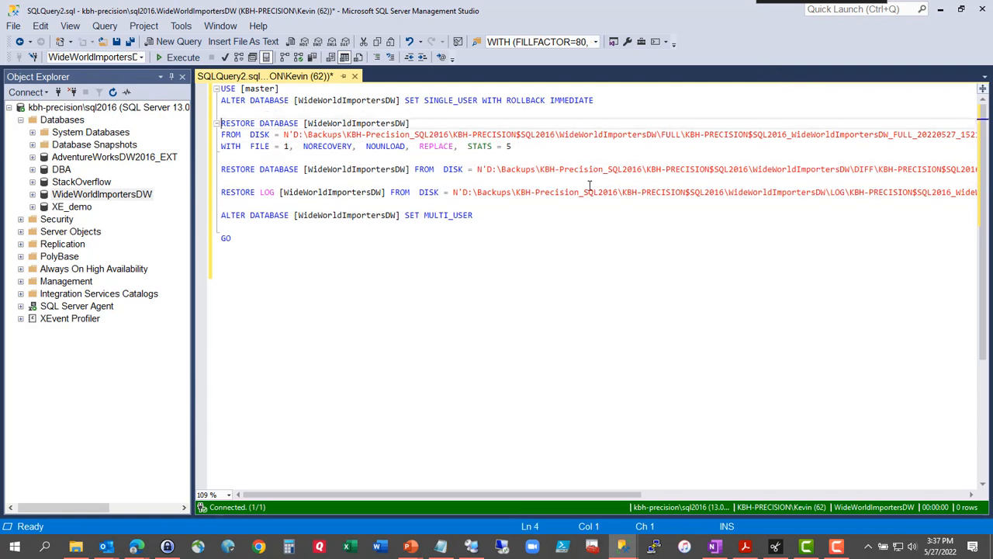
Step: Split the differential-backup RESTORE DATABASE statement onto separate lines before FROM and WITH
{"action": "left_click", "coordinate": [414, 169]}
{"action": "key", "text": "Return"}
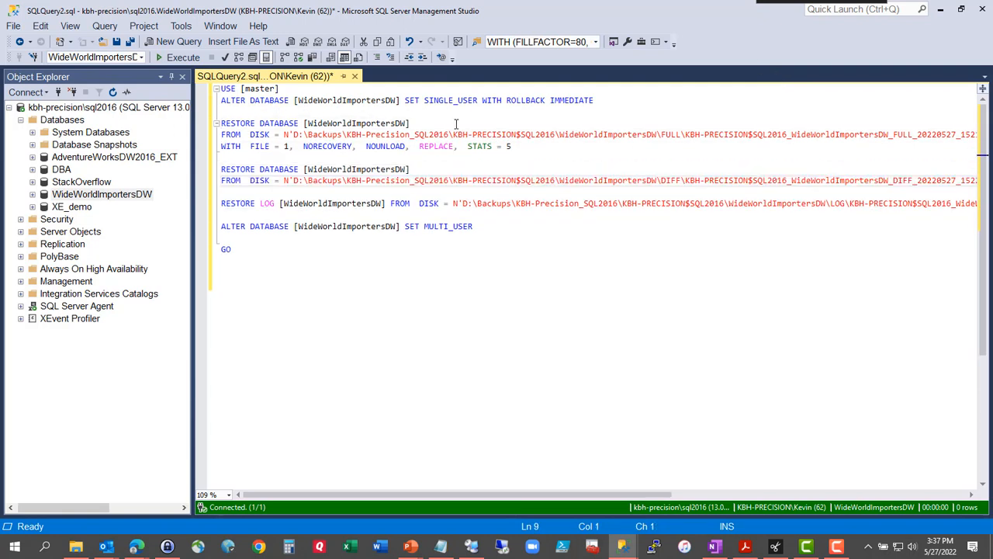
{"action": "left_click_drag", "start_coordinate": [454, 494], "coordinate": [585, 496]}
{"action": "left_click", "coordinate": [792, 180]}
{"action": "key", "text": "Return"}
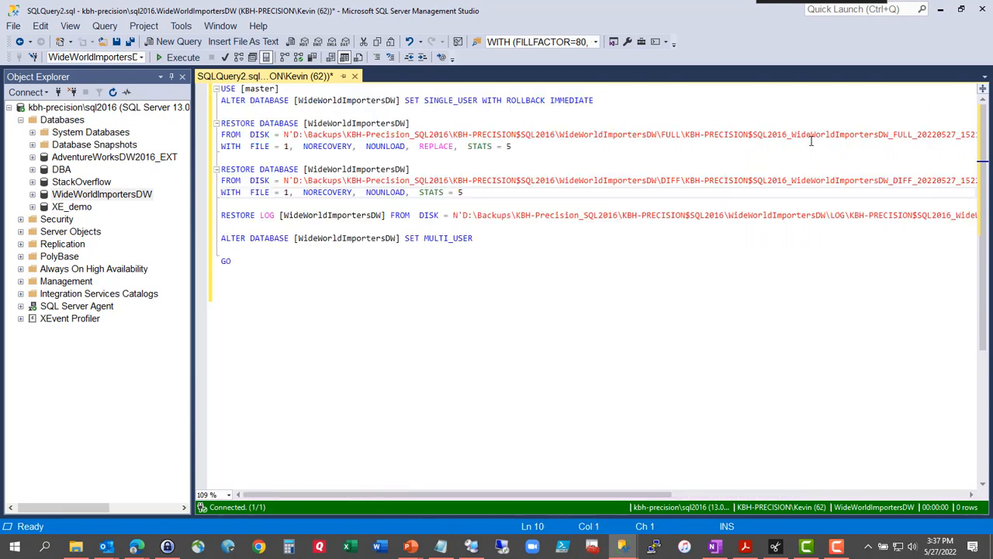
Step: Split the RESTORE LOG statement onto separate lines before FROM and WITH
{"action": "left_click", "coordinate": [391, 214]}
{"action": "key", "text": "Return"}
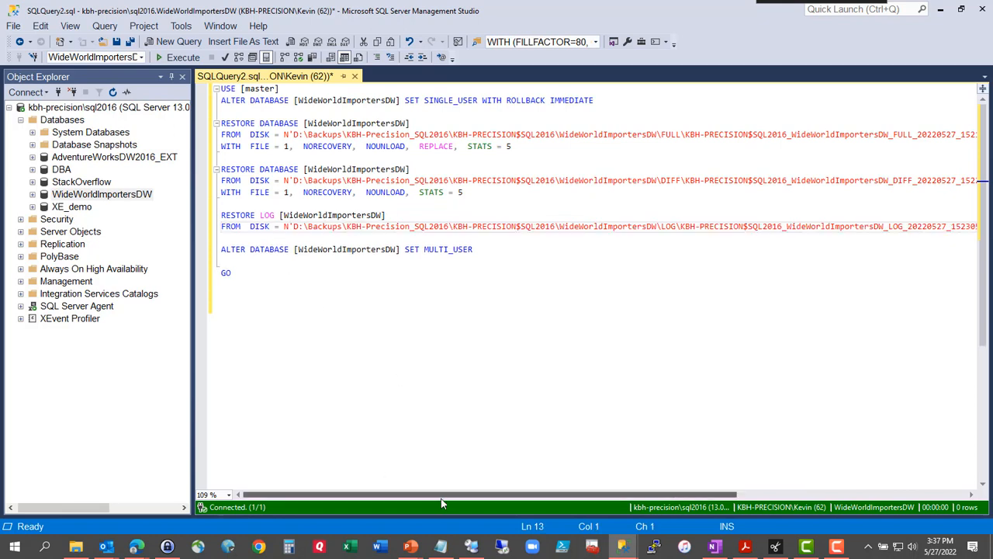
{"action": "left_click_drag", "start_coordinate": [444, 496], "coordinate": [557, 495]}
{"action": "left_click", "coordinate": [842, 226]}
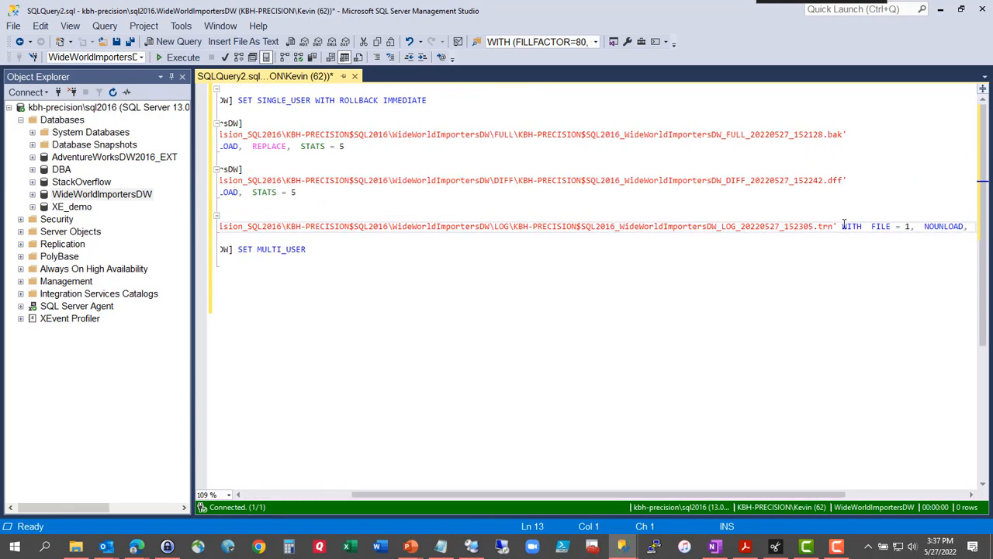
{"action": "key", "text": "Return"}
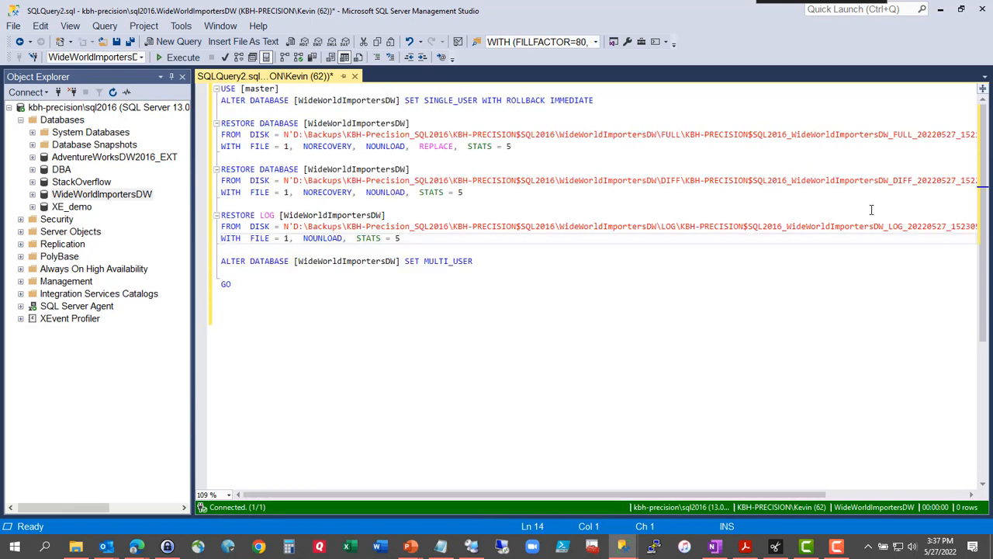
Step: Highlight the SET SINGLE_USER WITH ROLLBACK IMMEDIATE statement, and close Object Explorer to give the script full width
{"action": "left_click", "coordinate": [433, 101]}
{"action": "key", "text": "End"}
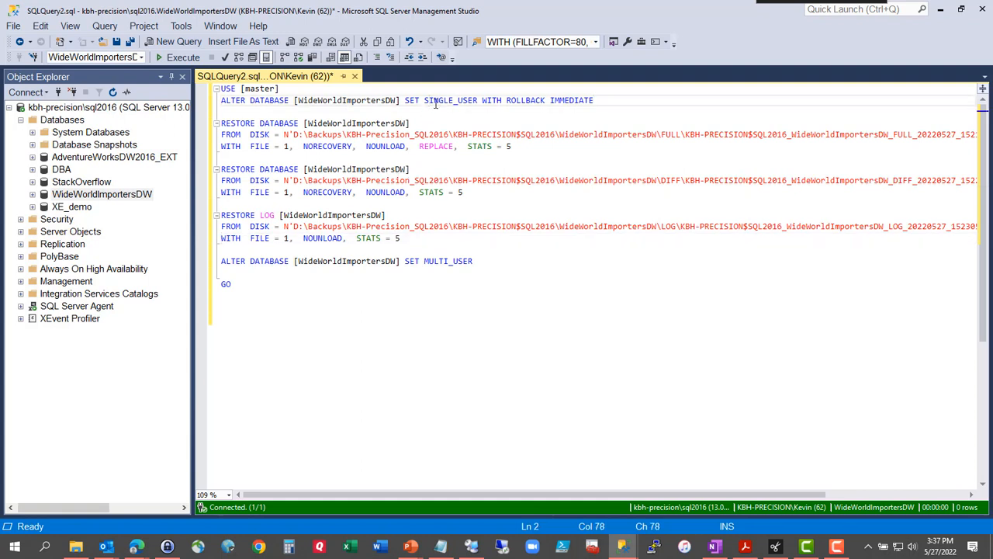
{"action": "key", "text": "shift+Home"}
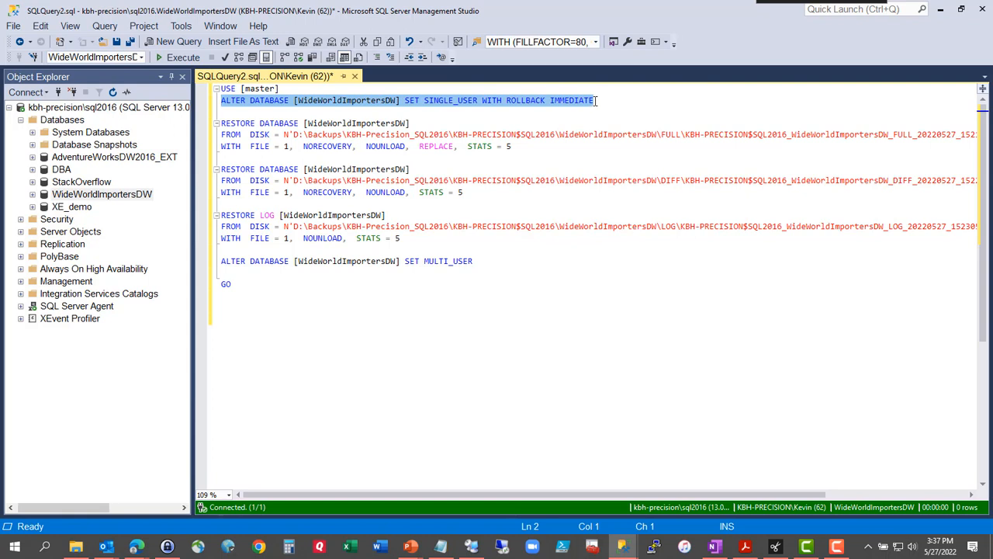
{"action": "left_click", "coordinate": [182, 77]}
Step: Review the full-backup restore statement, including its .bak file and its REPLACE, NORECOVERY and STATS options
{"action": "left_click", "coordinate": [811, 134]}
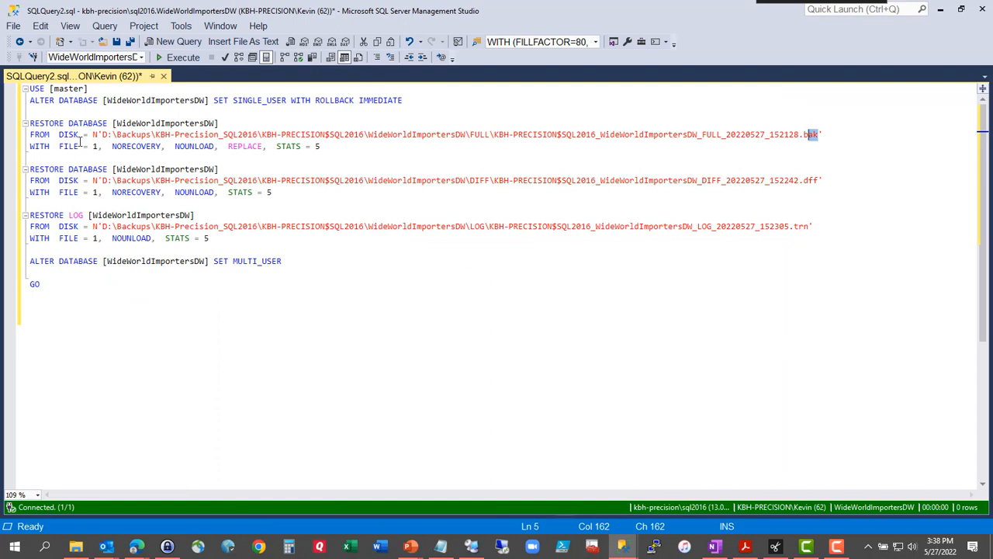
{"action": "left_click_drag", "start_coordinate": [320, 146], "coordinate": [16, 125]}
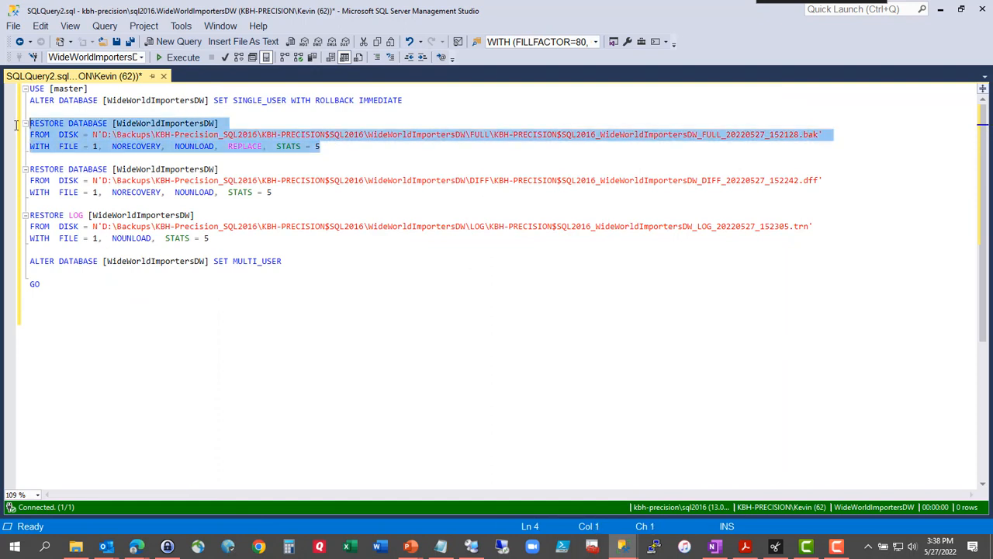
{"action": "double_click", "coordinate": [246, 147]}
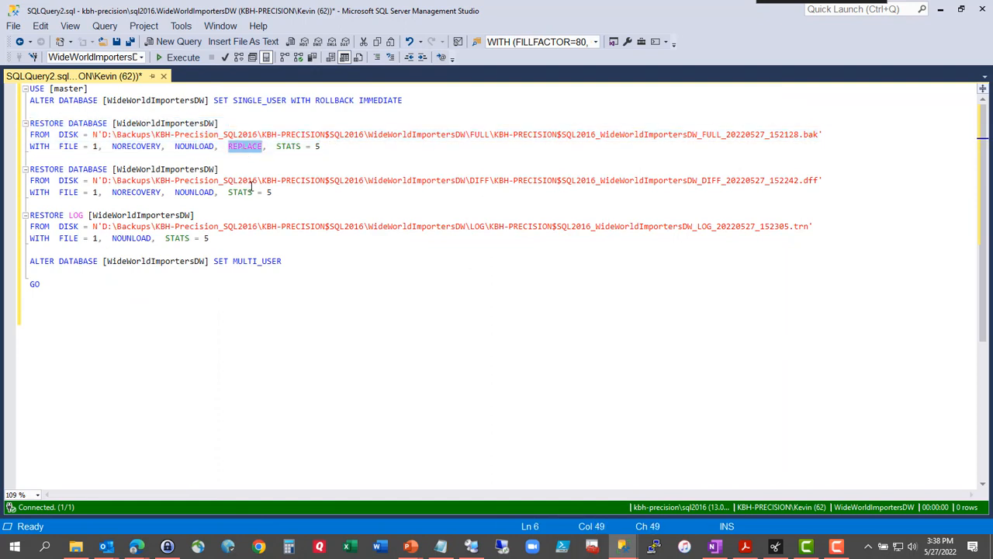
{"action": "double_click", "coordinate": [135, 147]}
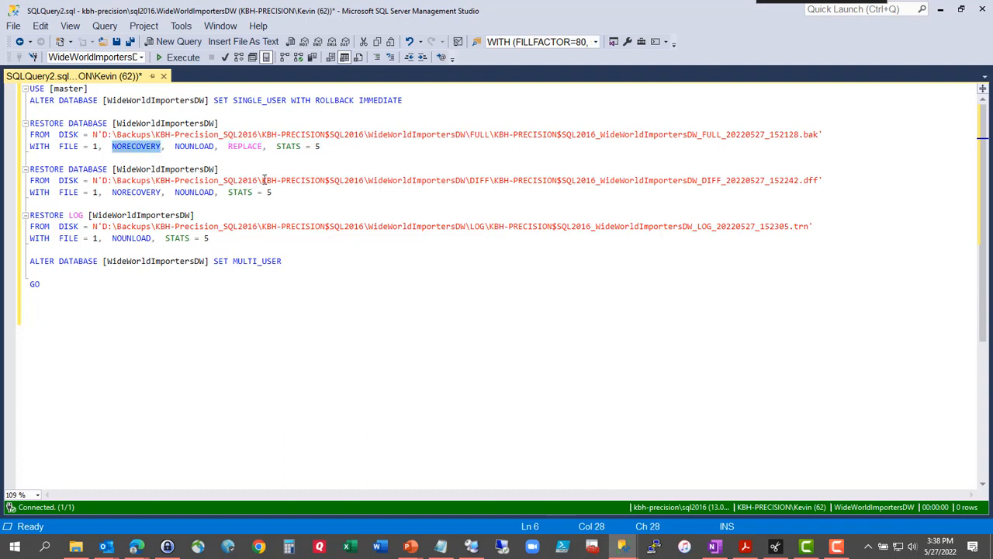
{"action": "double_click", "coordinate": [290, 147]}
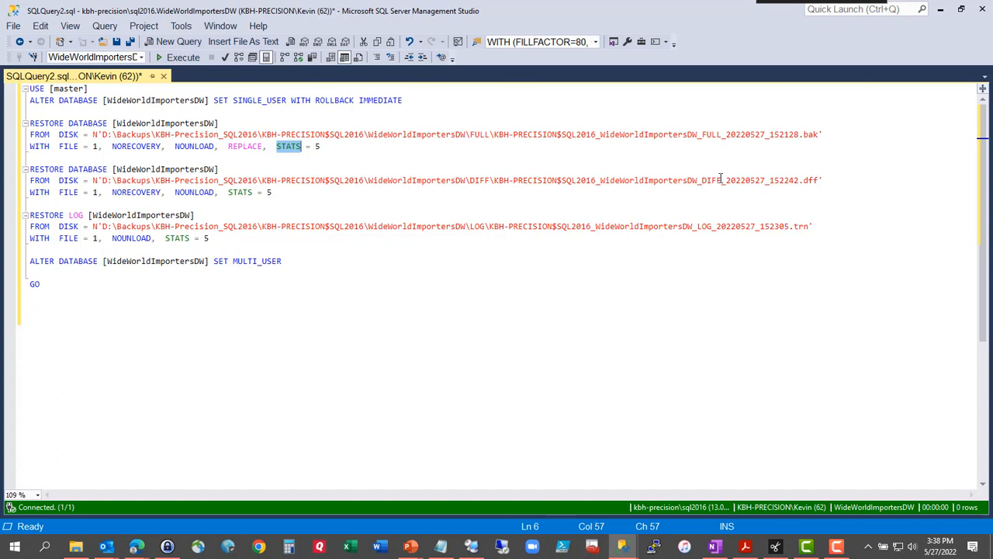
Step: Review the DIFF and LOG backup file names and the NORECOVERY options in the full and differential restore statements
{"action": "left_click_drag", "start_coordinate": [701, 180], "coordinate": [720, 180]}
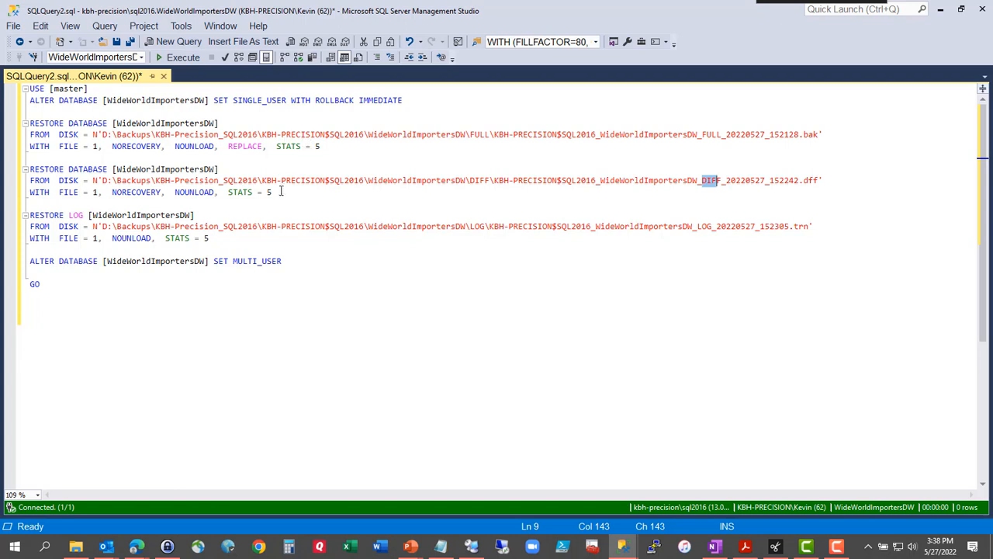
{"action": "double_click", "coordinate": [801, 226]}
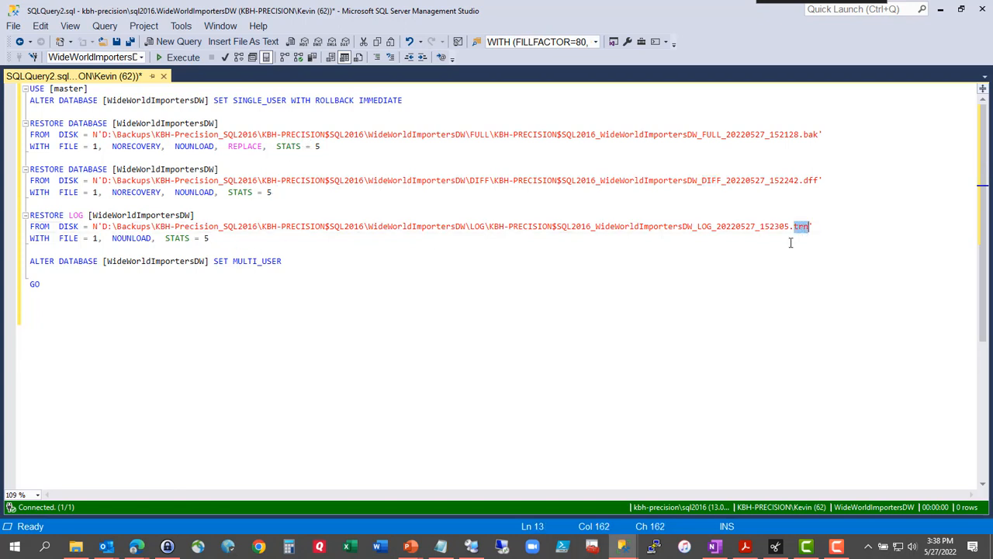
{"action": "double_click", "coordinate": [703, 226]}
{"action": "left_click", "coordinate": [703, 234]}
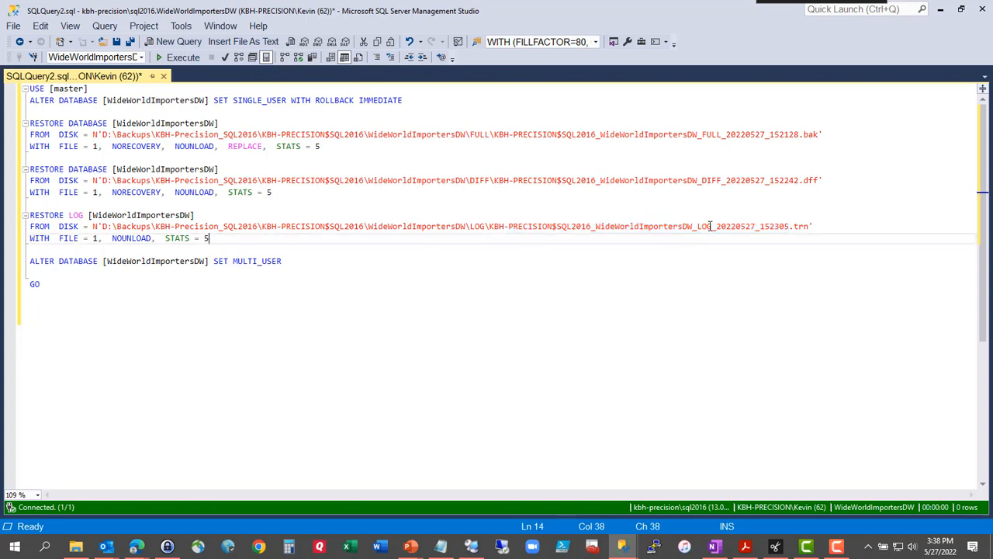
{"action": "left_click_drag", "start_coordinate": [708, 227], "coordinate": [699, 227]}
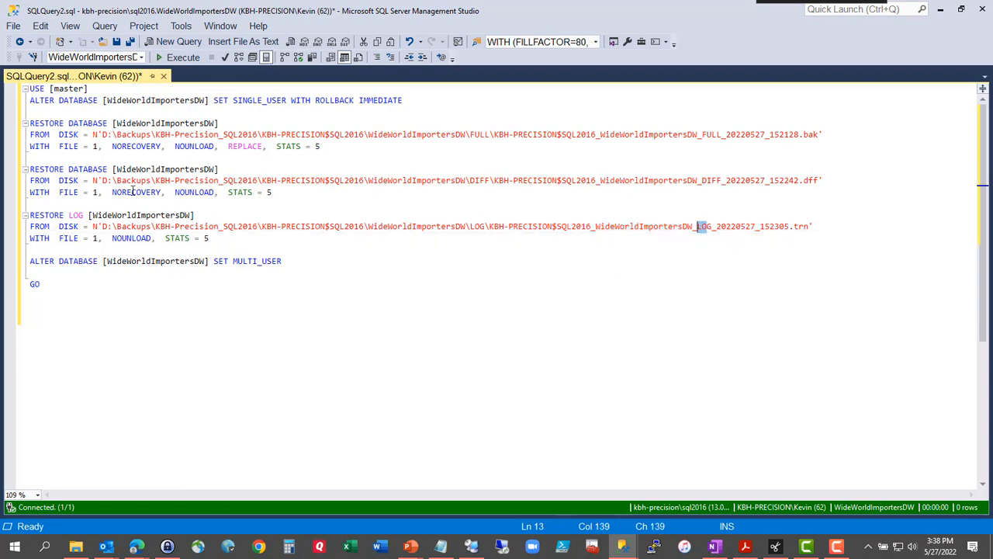
{"action": "double_click", "coordinate": [136, 147]}
{"action": "double_click", "coordinate": [136, 193]}
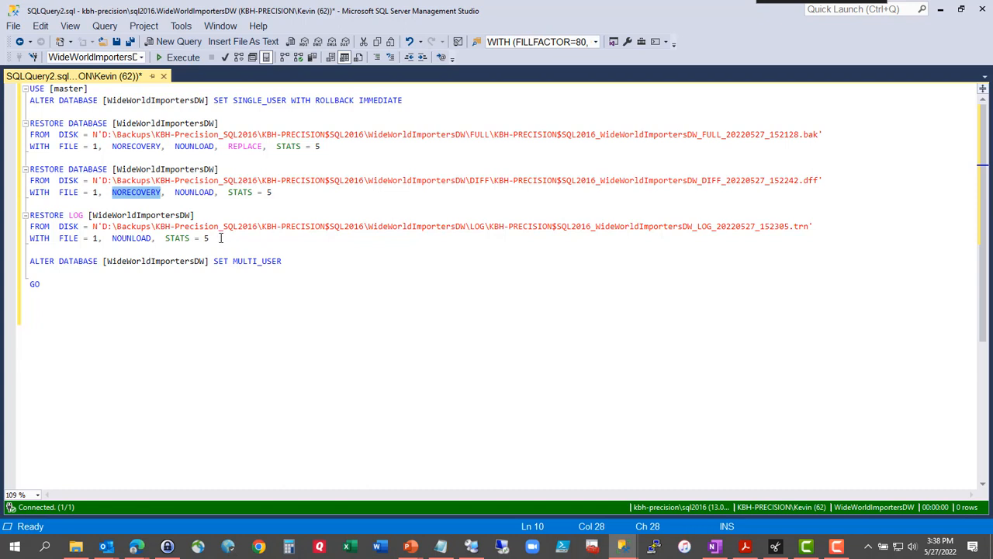
Step: Review the RESTORE LOG statement and compare the final SET MULTI_USER statement with the opening SINGLE_USER one
{"action": "left_click_drag", "start_coordinate": [222, 239], "coordinate": [17, 217]}
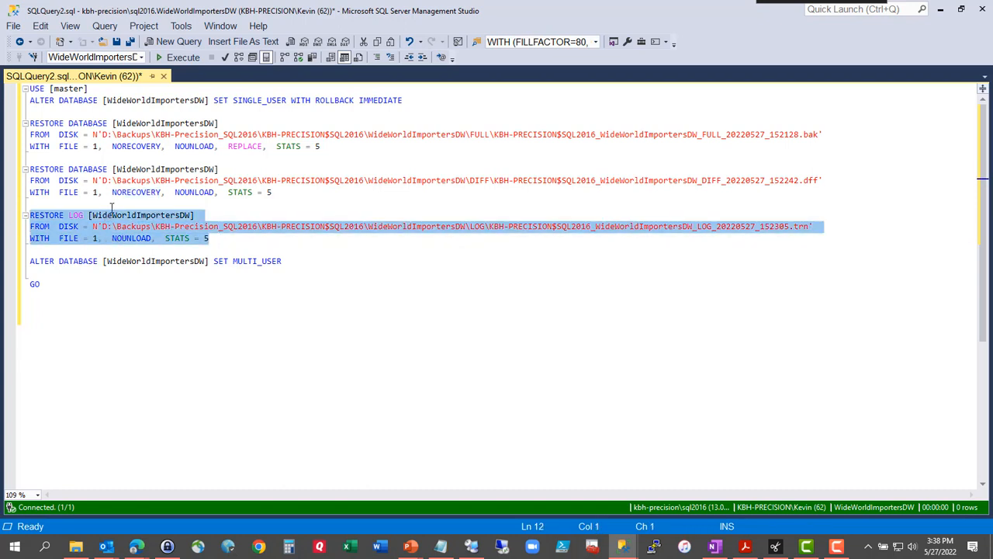
{"action": "double_click", "coordinate": [281, 262]}
{"action": "left_click", "coordinate": [44, 273]}
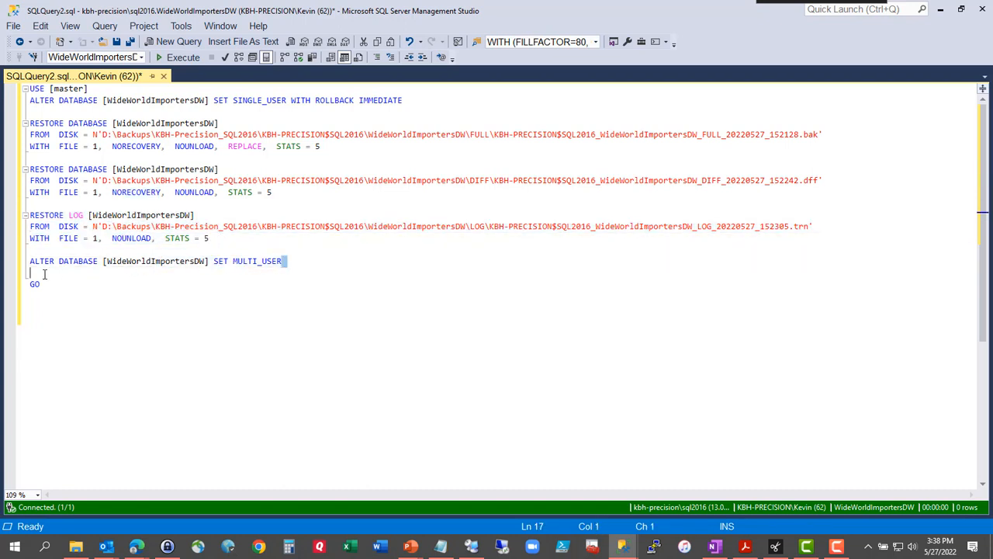
{"action": "left_click_drag", "start_coordinate": [45, 273], "coordinate": [17, 263]}
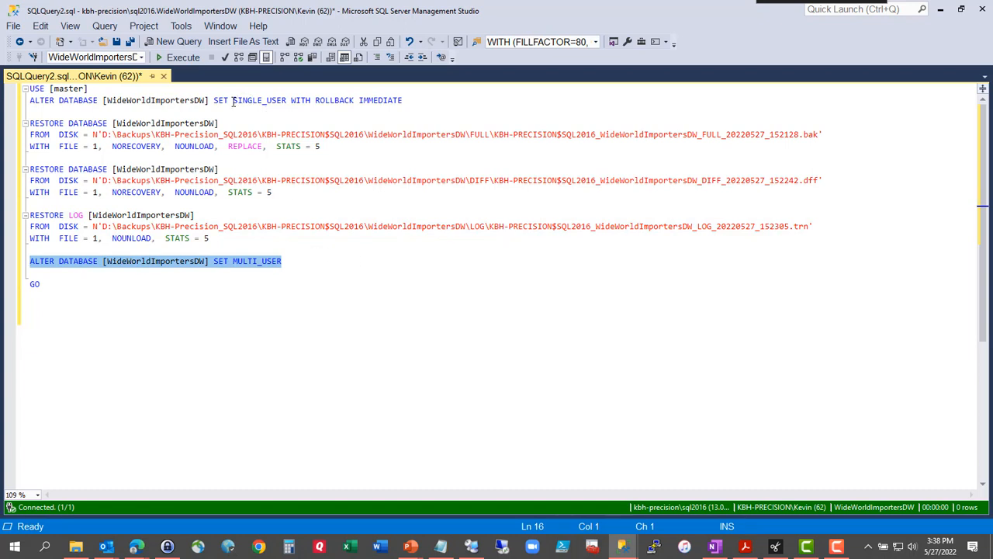
{"action": "left_click_drag", "start_coordinate": [233, 100], "coordinate": [285, 101]}
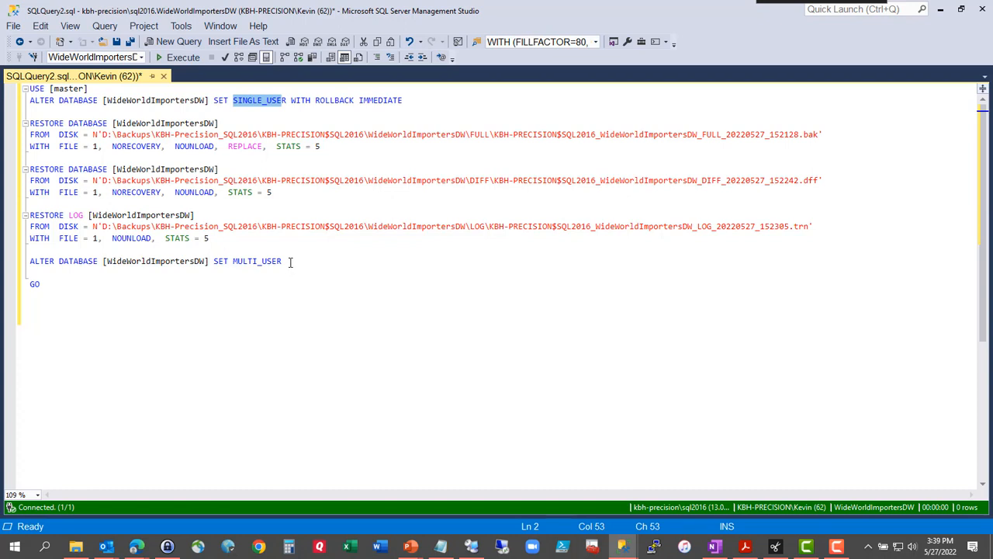
{"action": "left_click", "coordinate": [244, 314]}
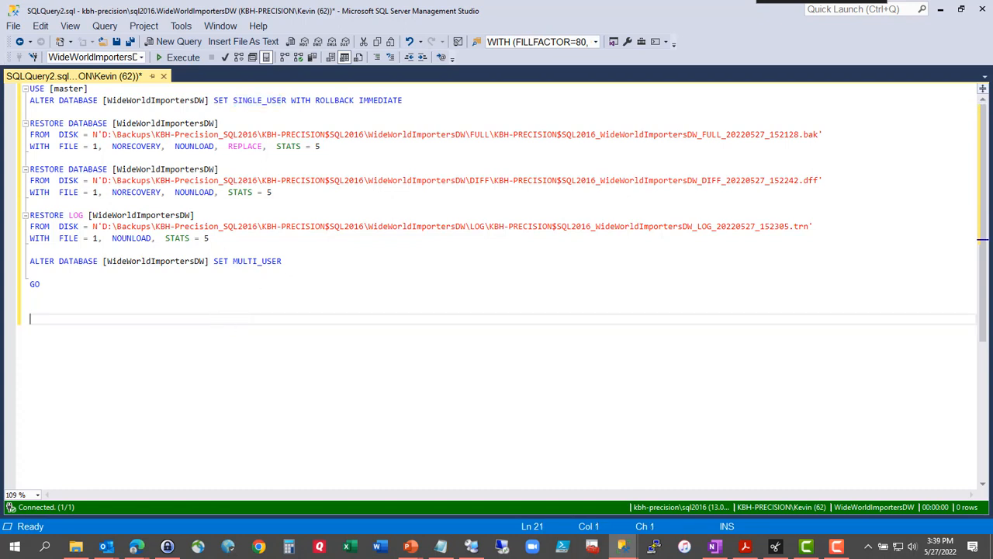
Step: Execute the restore script and follow its progress messages in an enlarged output area through to the end
{"action": "left_click", "coordinate": [186, 59]}
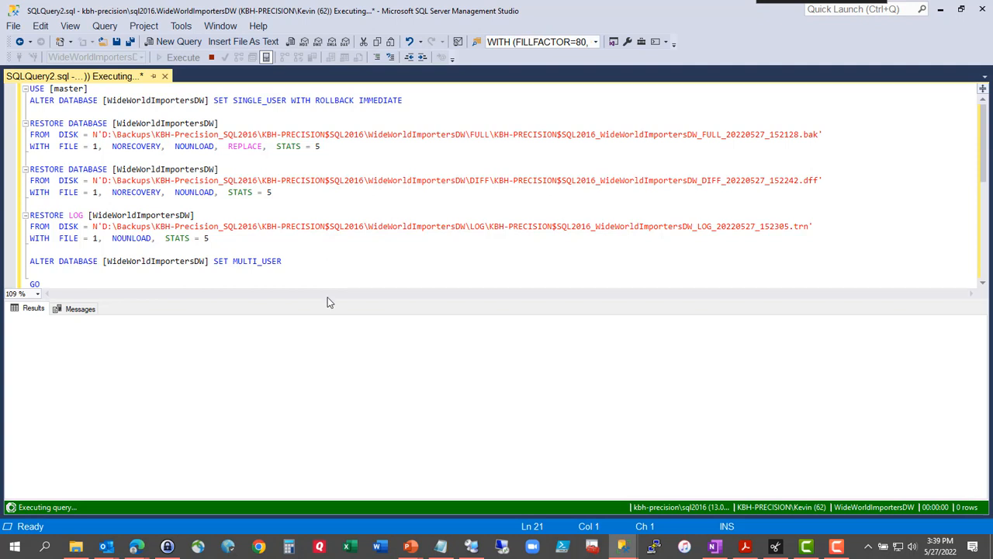
{"action": "left_click_drag", "start_coordinate": [328, 299], "coordinate": [341, 173]}
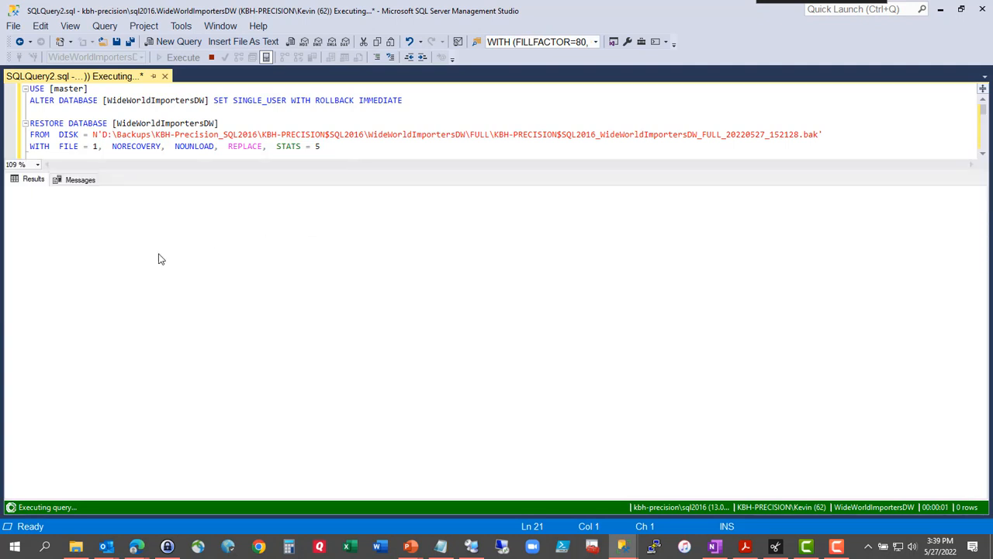
{"action": "left_click", "coordinate": [79, 179]}
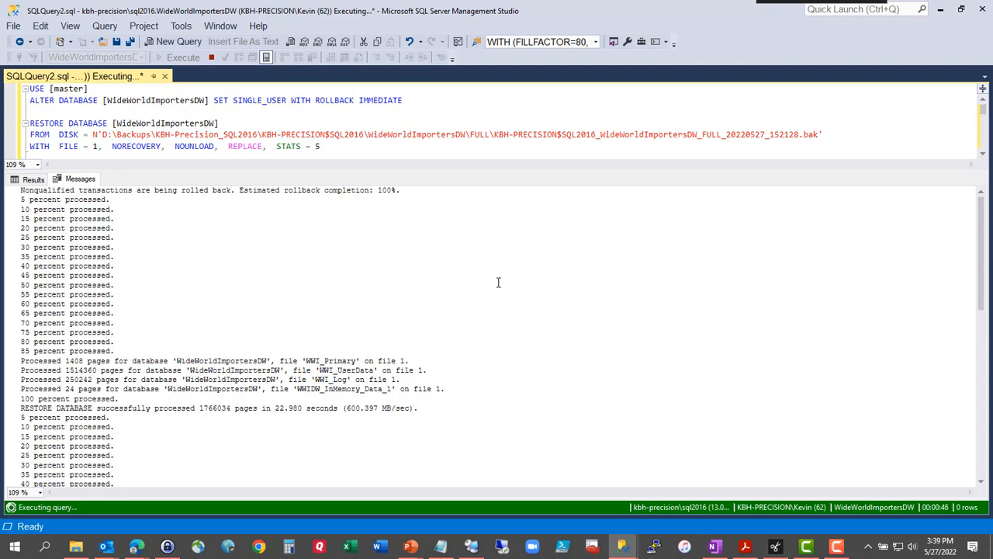
{"action": "scroll", "coordinate": [543, 302], "scroll_direction": "down", "scroll_amount": 10}
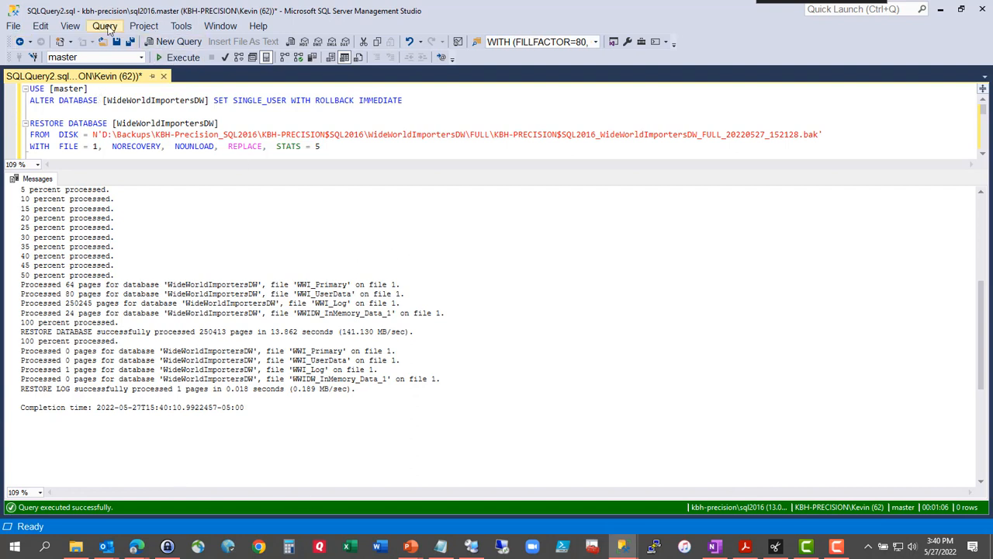
Step: Reopen Object Explorer and refresh the Databases list
{"action": "left_click", "coordinate": [69, 28]}
{"action": "left_click", "coordinate": [101, 71]}
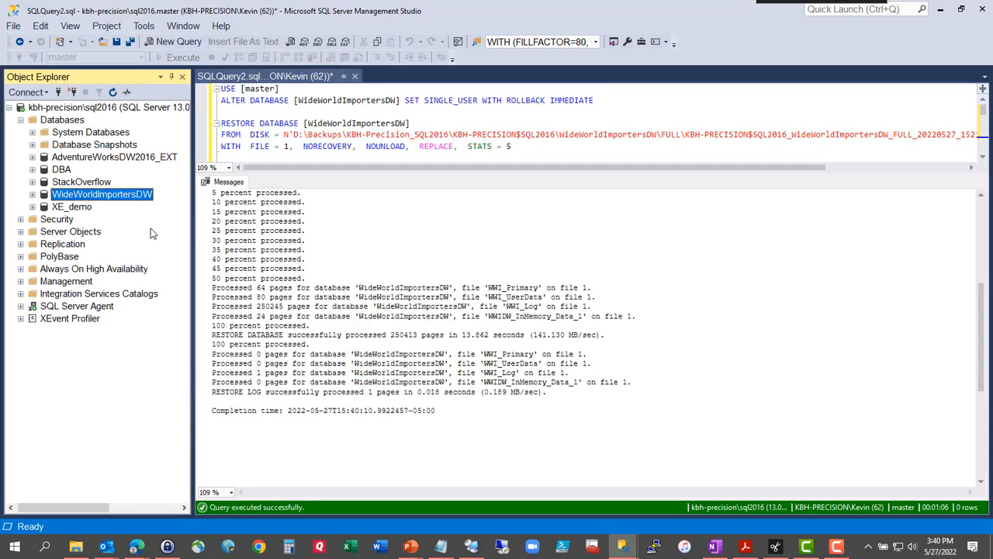
{"action": "right_click", "coordinate": [78, 120]}
{"action": "left_click", "coordinate": [117, 274]}
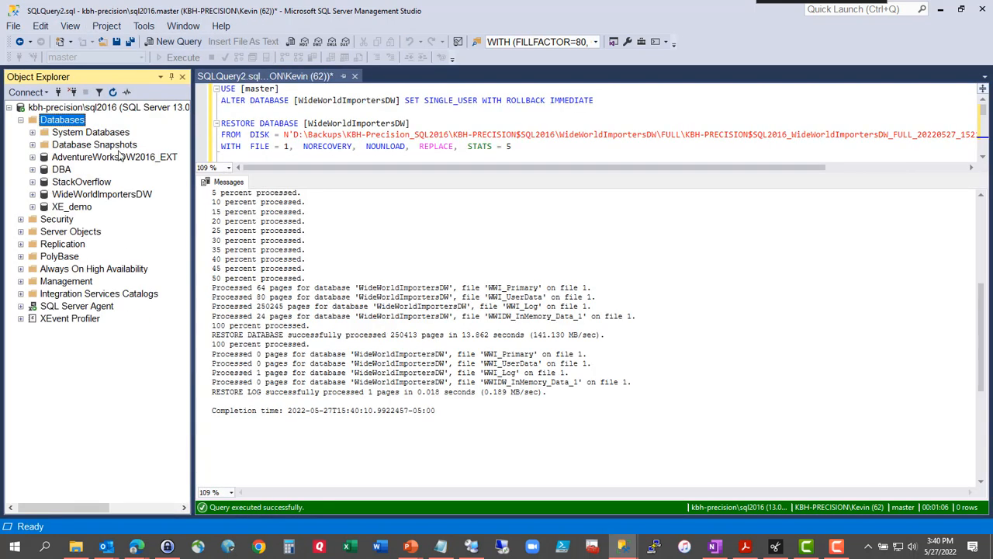
Step: Check the last database and log backup dates in the WideWorldImportersDW database properties, and close the properties without changes
{"action": "left_click", "coordinate": [107, 195]}
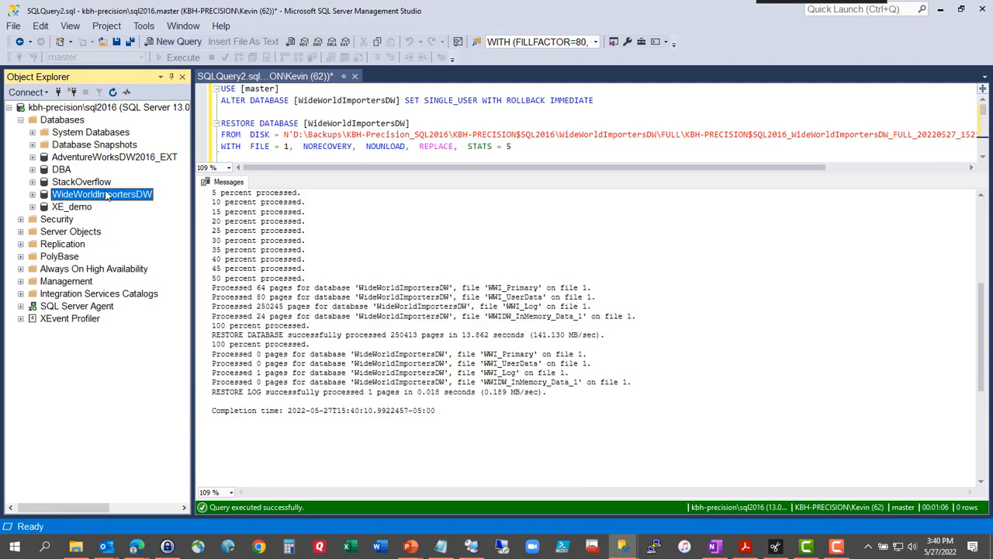
{"action": "right_click", "coordinate": [106, 193]}
{"action": "left_click", "coordinate": [145, 385]}
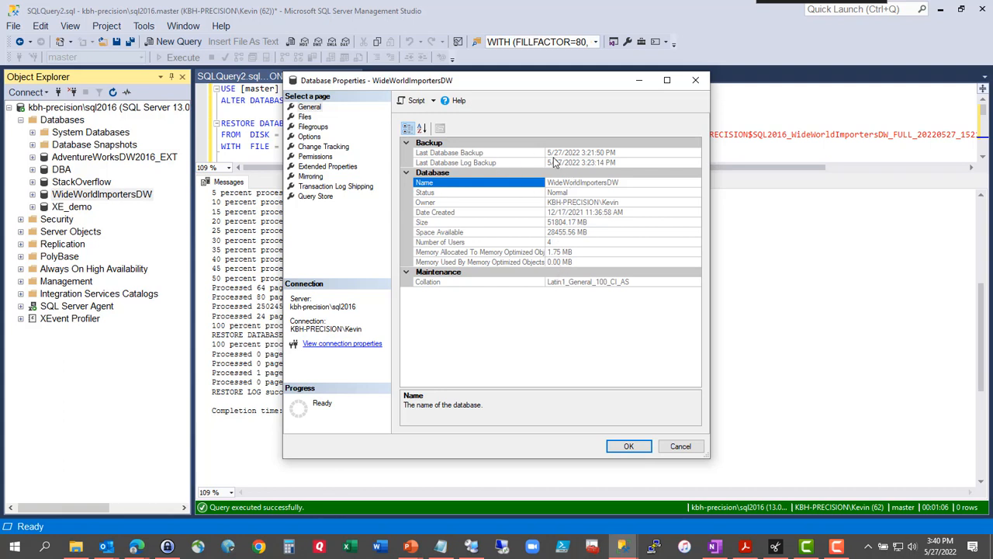
{"action": "left_click", "coordinate": [624, 152]}
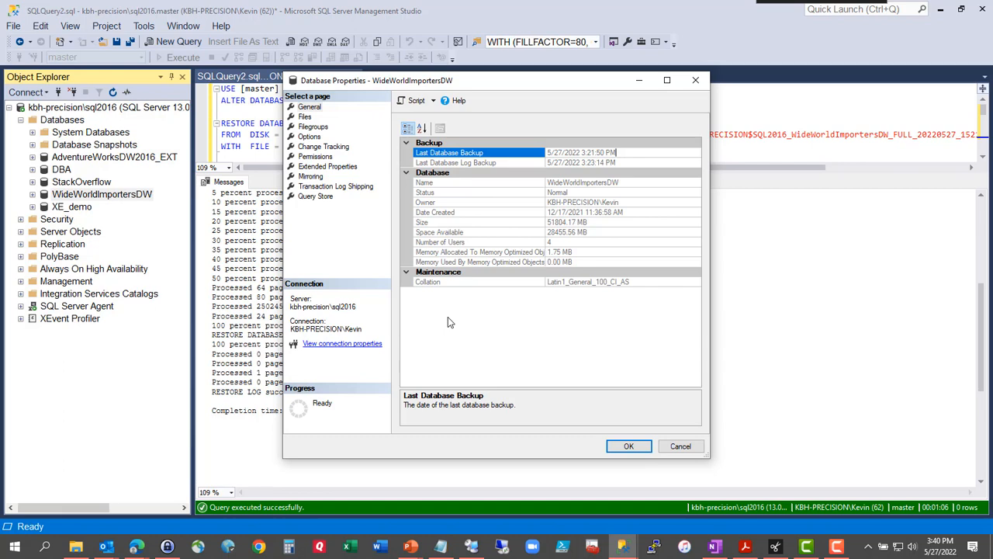
{"action": "left_click", "coordinate": [680, 446]}
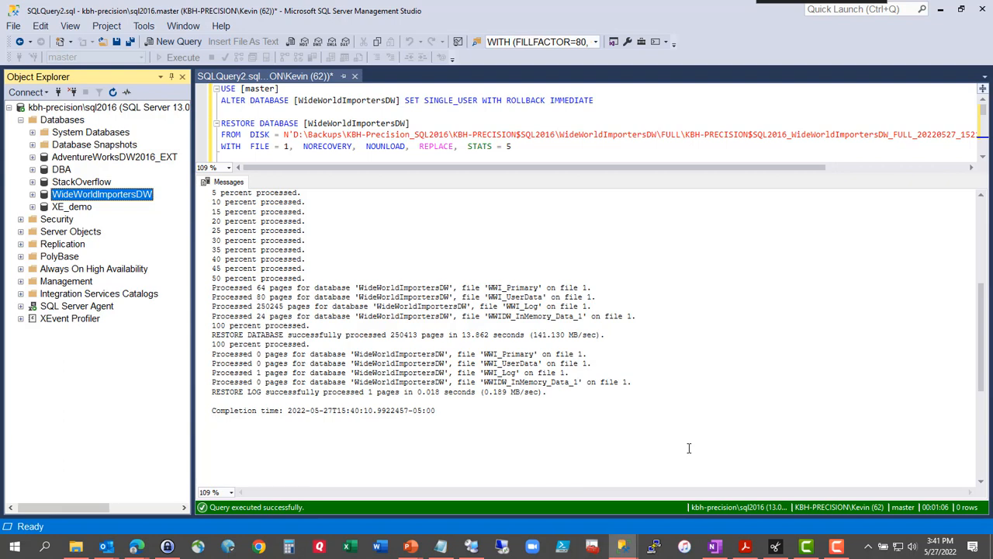
Step: Return to the open Restore Database window for WideWorldImportersDW and cancel it without running another restore
{"action": "left_click", "coordinate": [622, 547]}
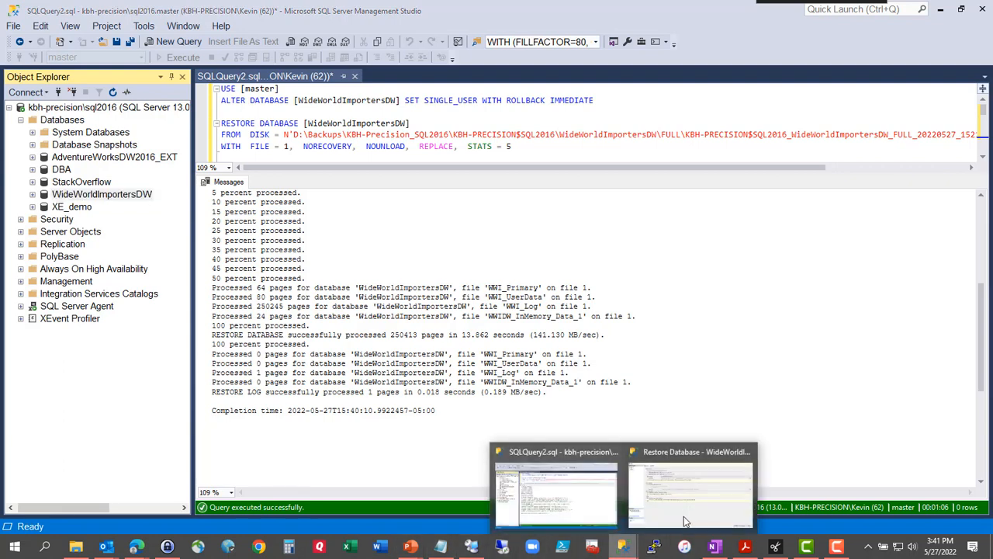
{"action": "left_click", "coordinate": [686, 513]}
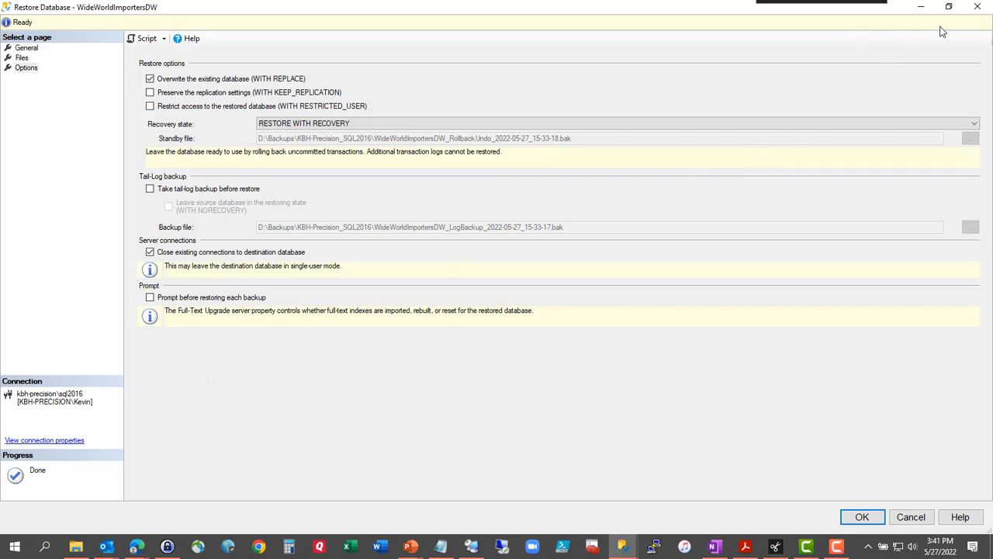
{"action": "left_click", "coordinate": [911, 517]}
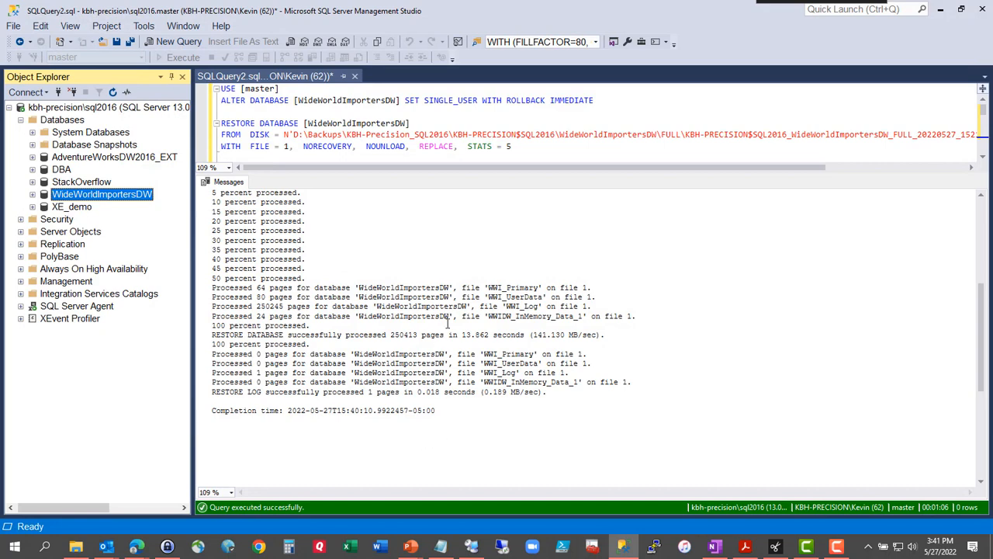